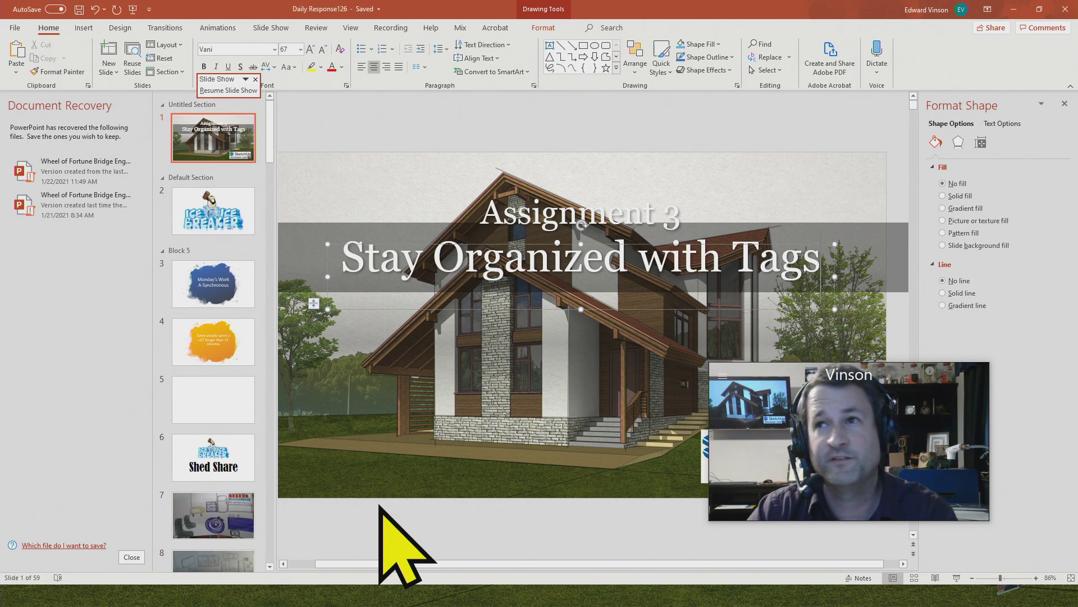
key("alt+Tab")
Step: Leave the Assignment 3 slideshow and return to the 'Sketchup 2_ Shapes' model in SketchUp for Schools
key("Tab")
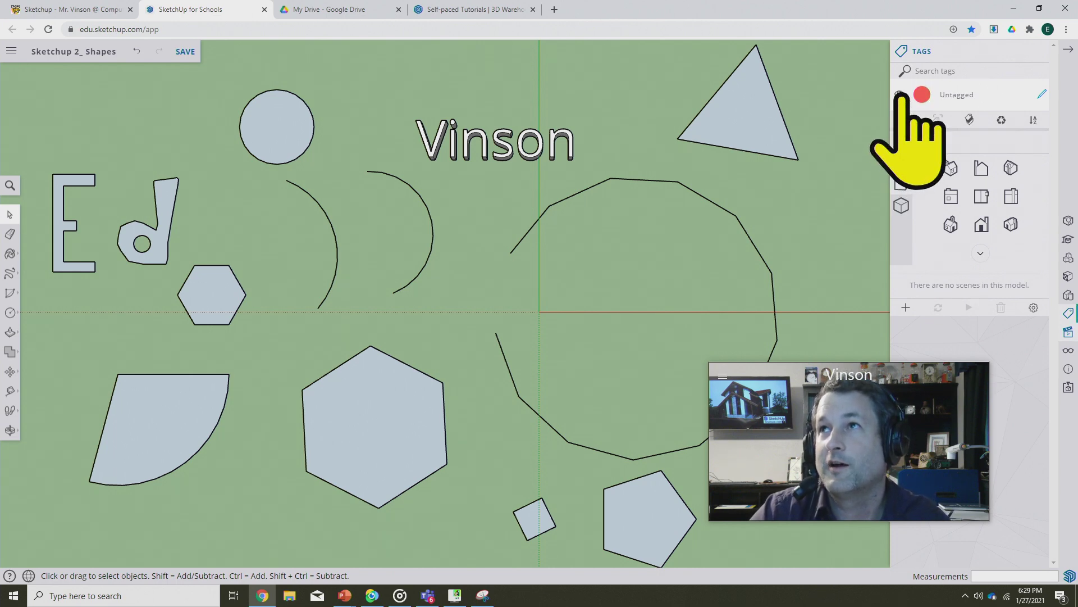
left_click(918, 182)
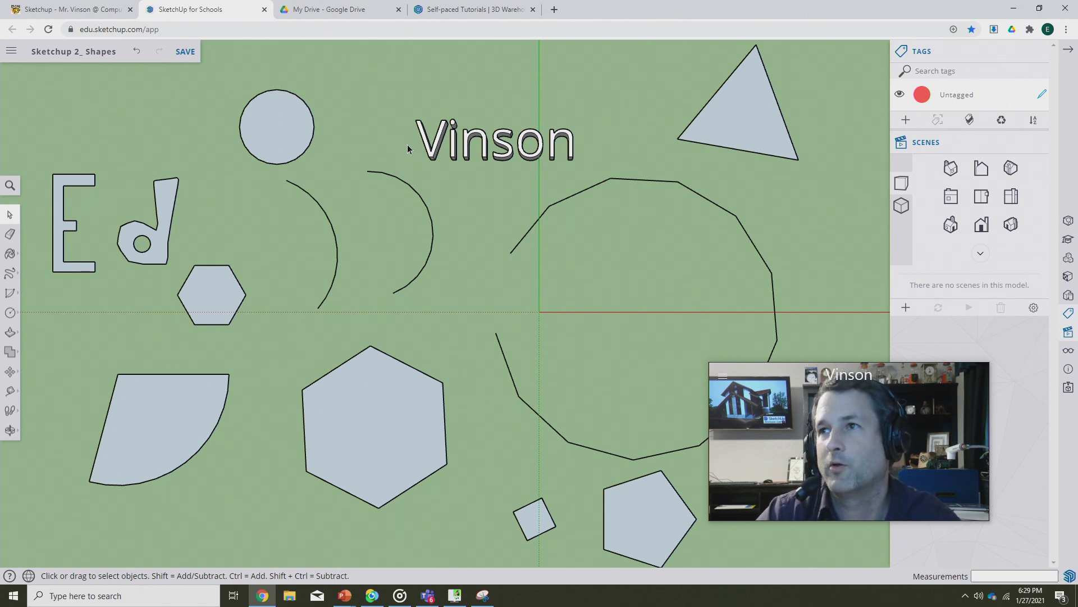
left_click_drag(934, 374, 969, 335)
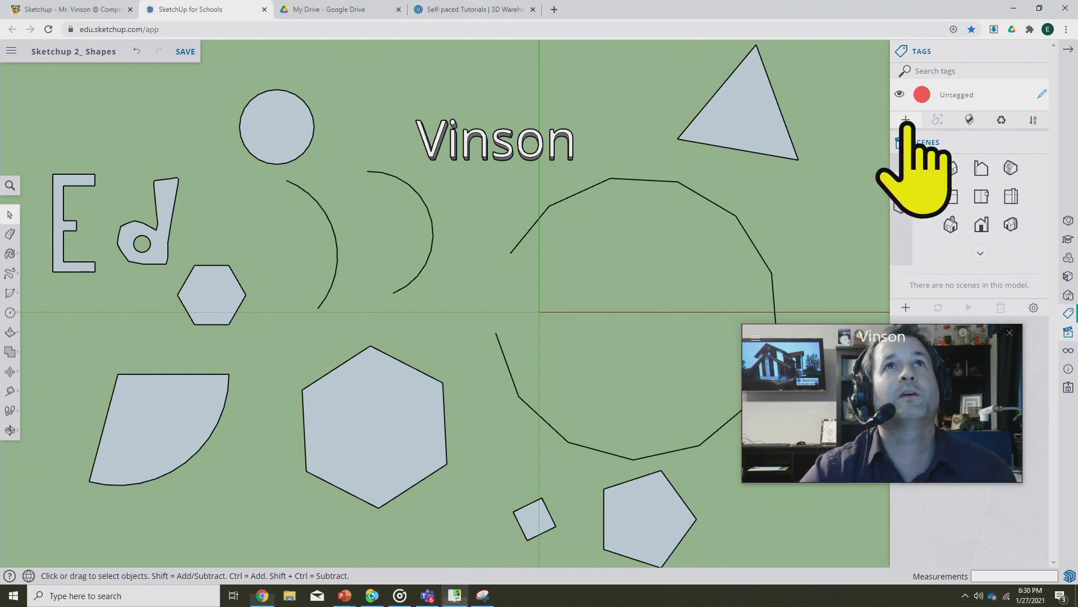
left_click(906, 120)
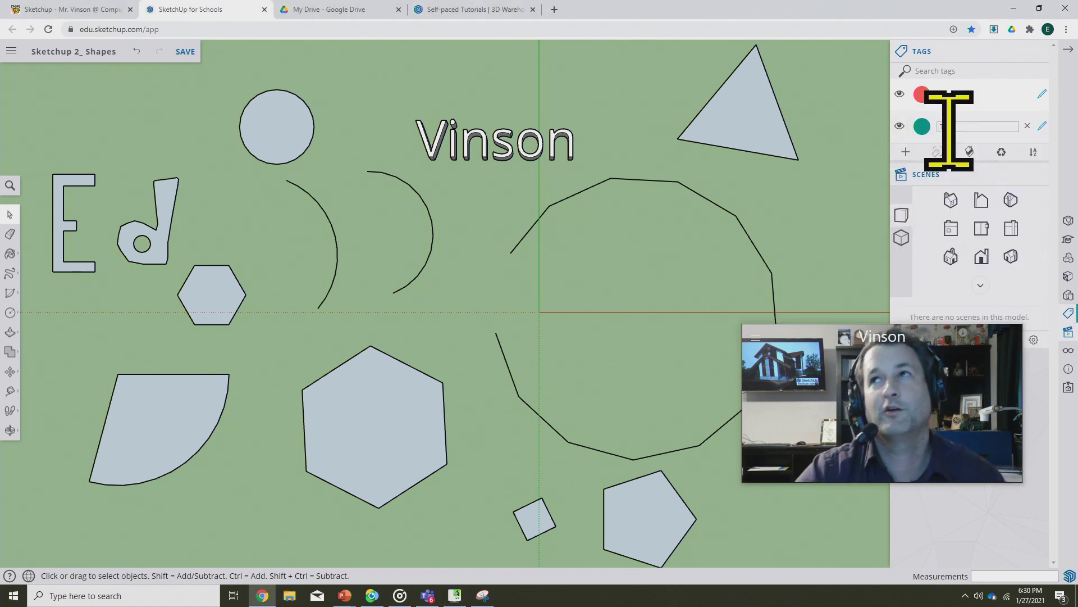
Step: Rename the newly added tag to 'Name'
double_click(952, 124)
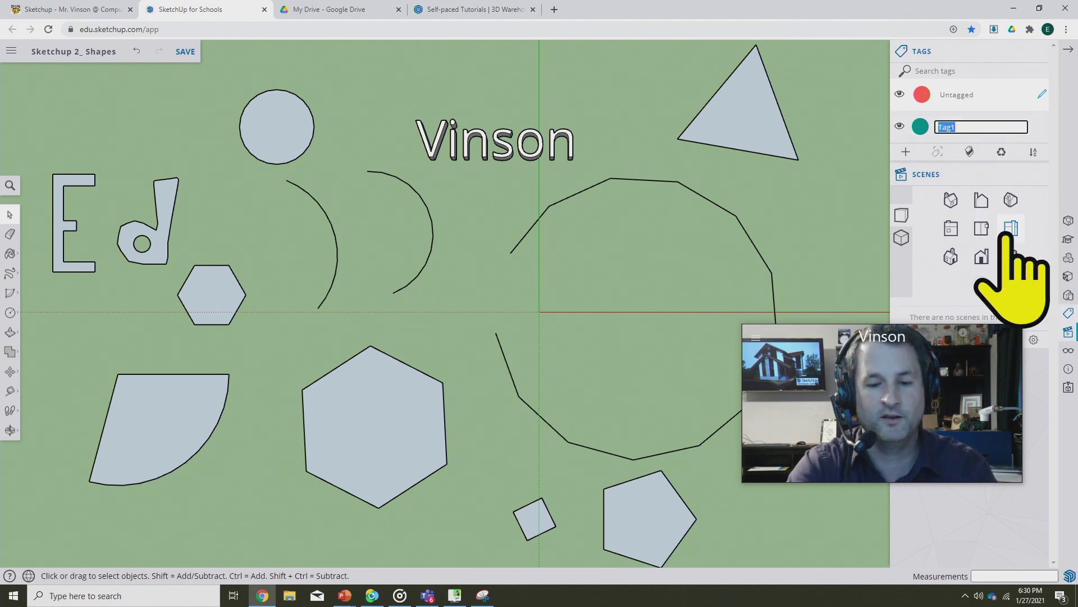
key("BackSpace")
type("Name")
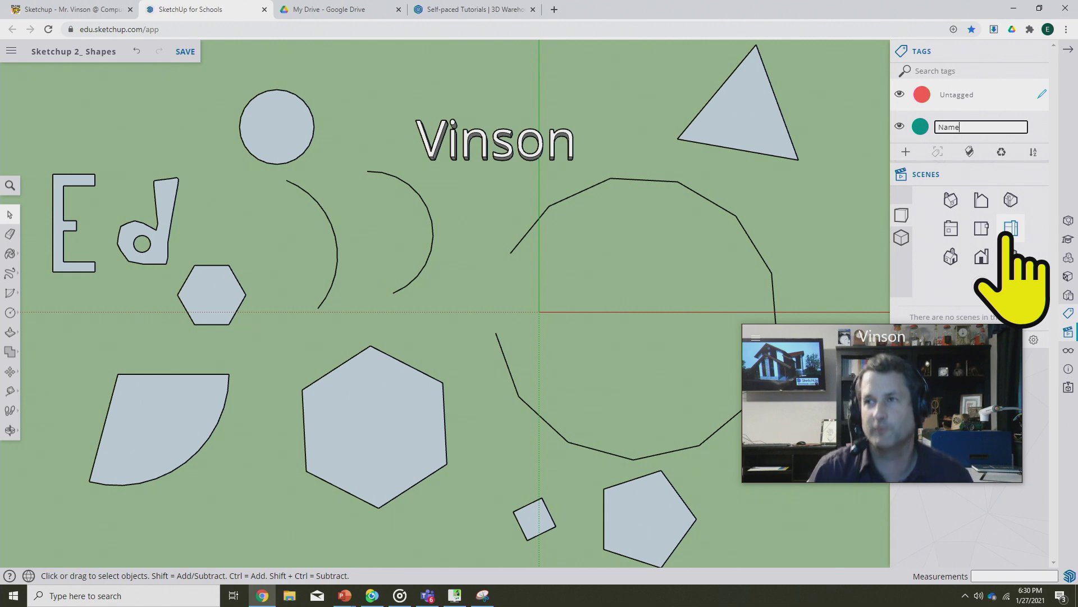
key("Return")
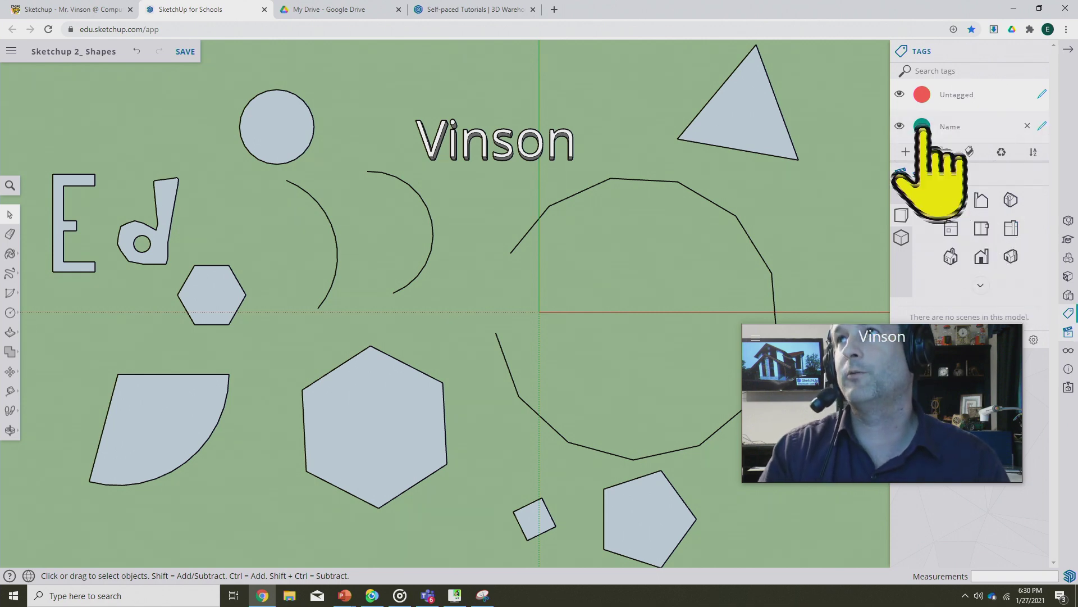
Step: Give the Name tag a purple colour (#A209FF)
left_click(921, 126)
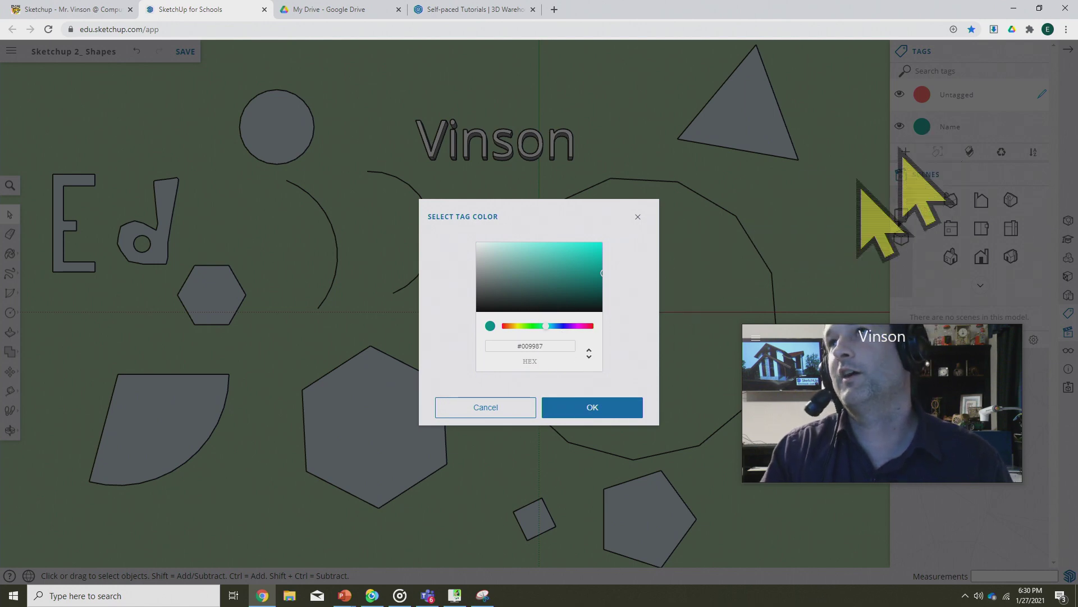
left_click(487, 407)
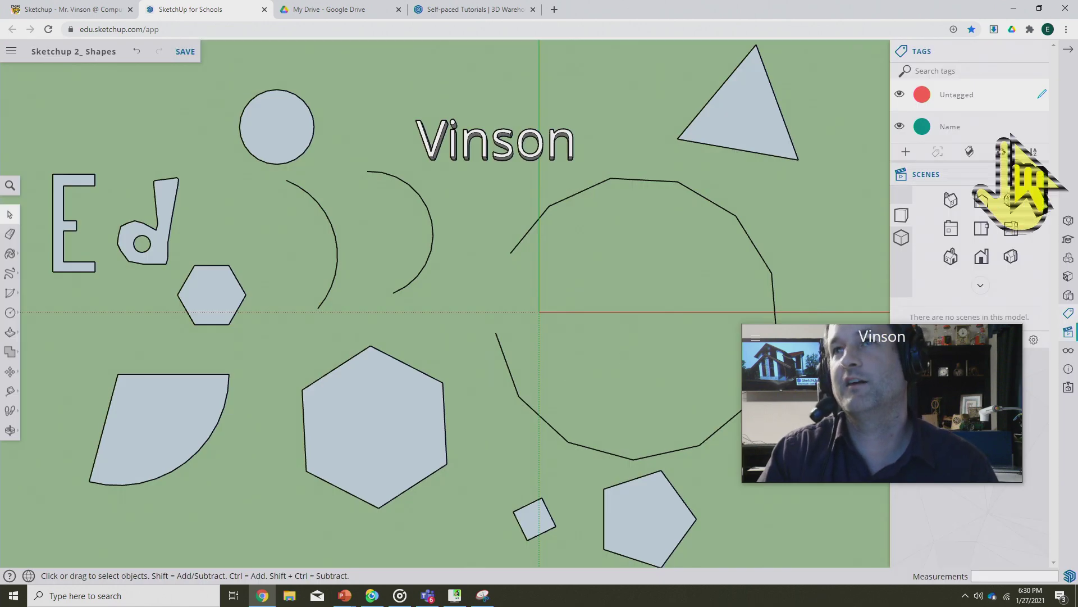
left_click(924, 128)
left_click(564, 326)
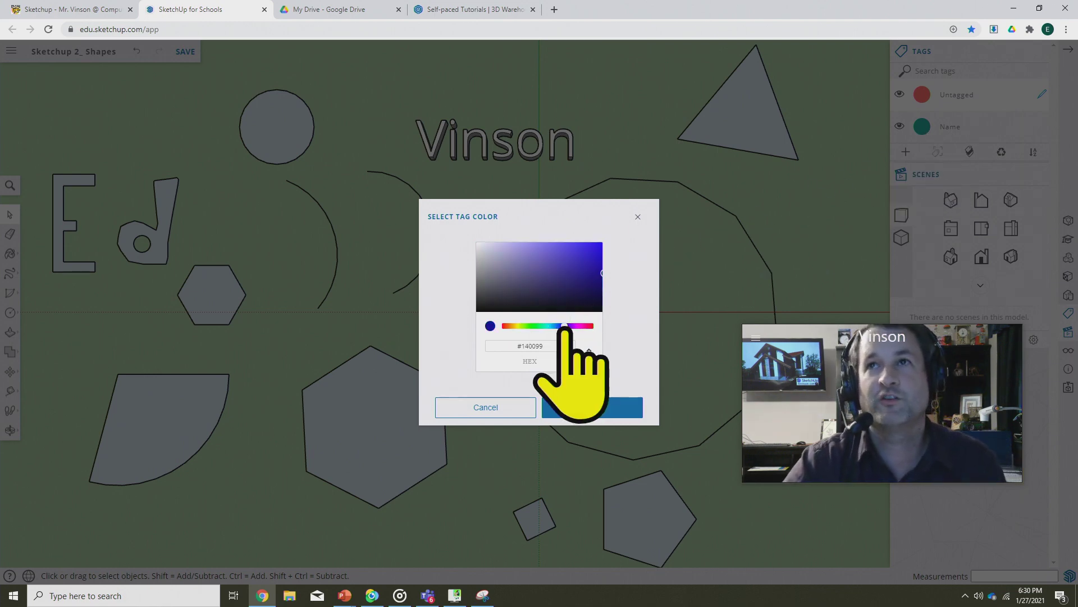
left_click_drag(600, 256, 599, 194)
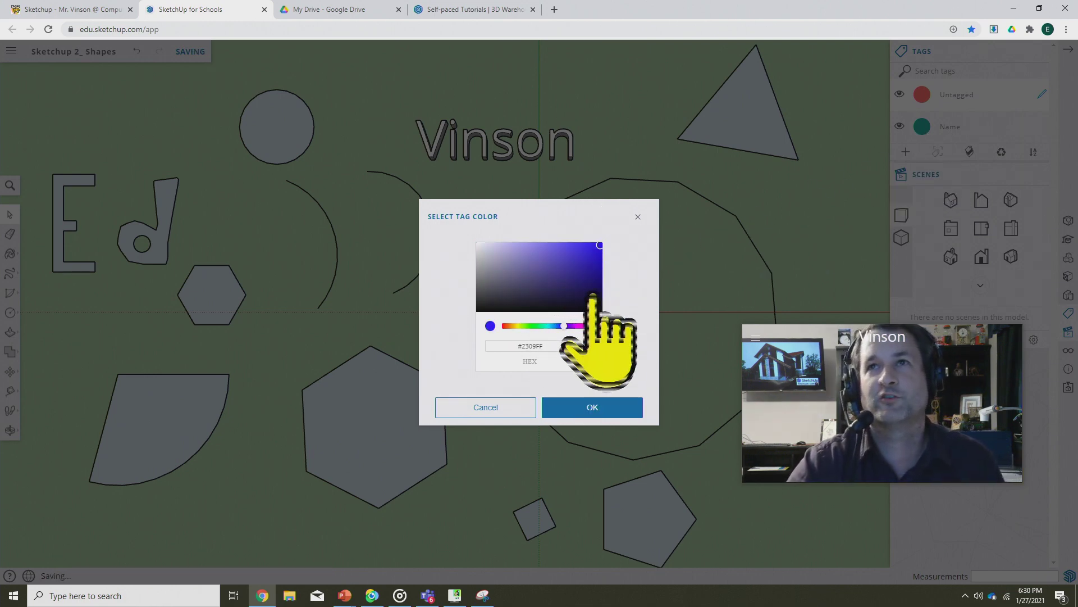
left_click_drag(587, 326, 572, 326)
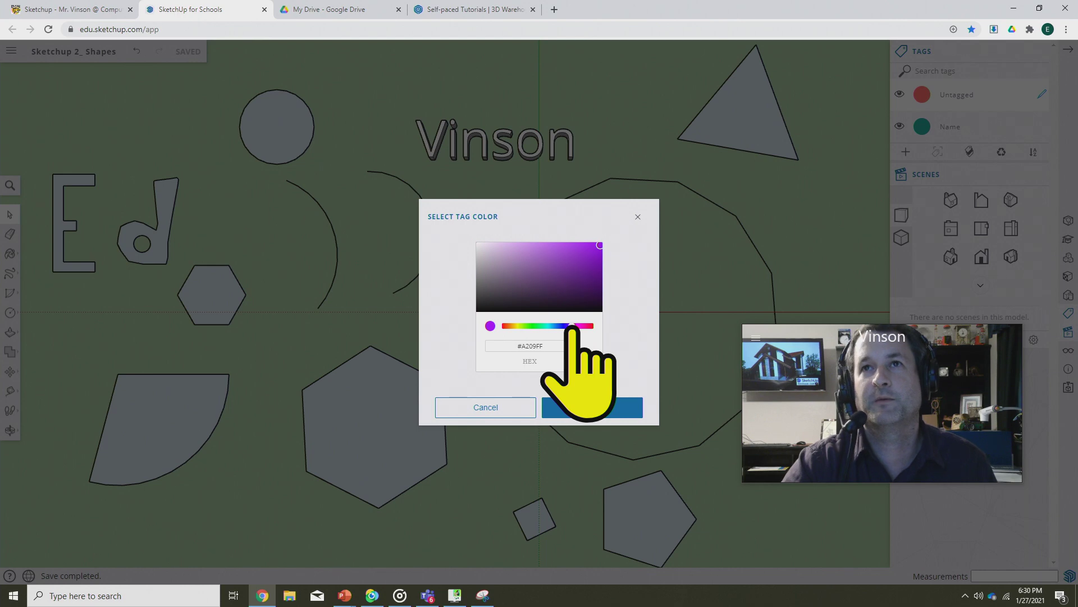
left_click(581, 407)
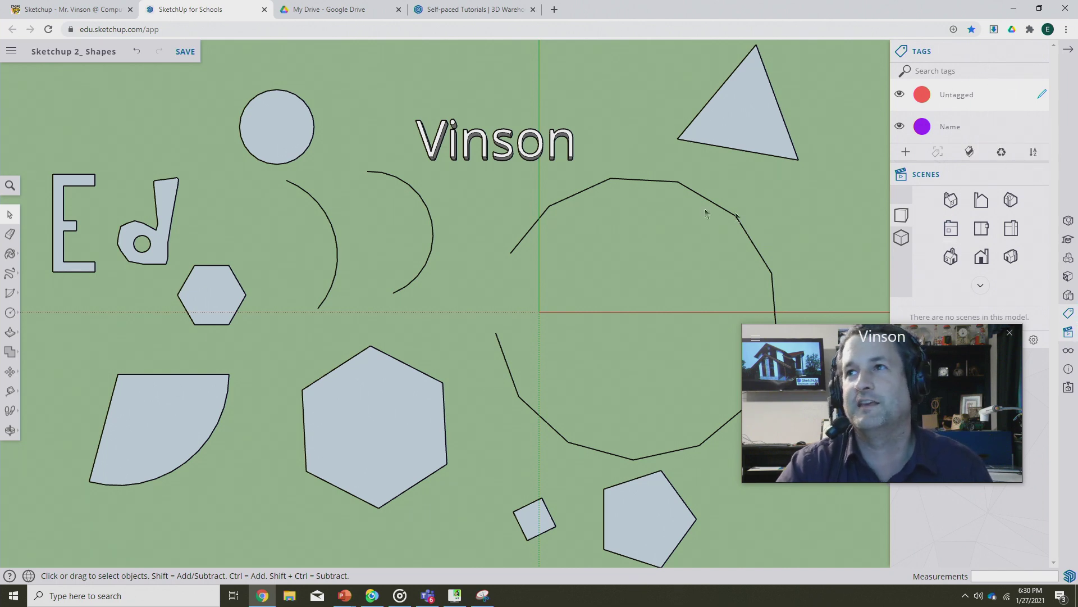
Step: Make Name the current tag for the selected E and d letter shapes, and hide untagged geometry
left_click(949, 127)
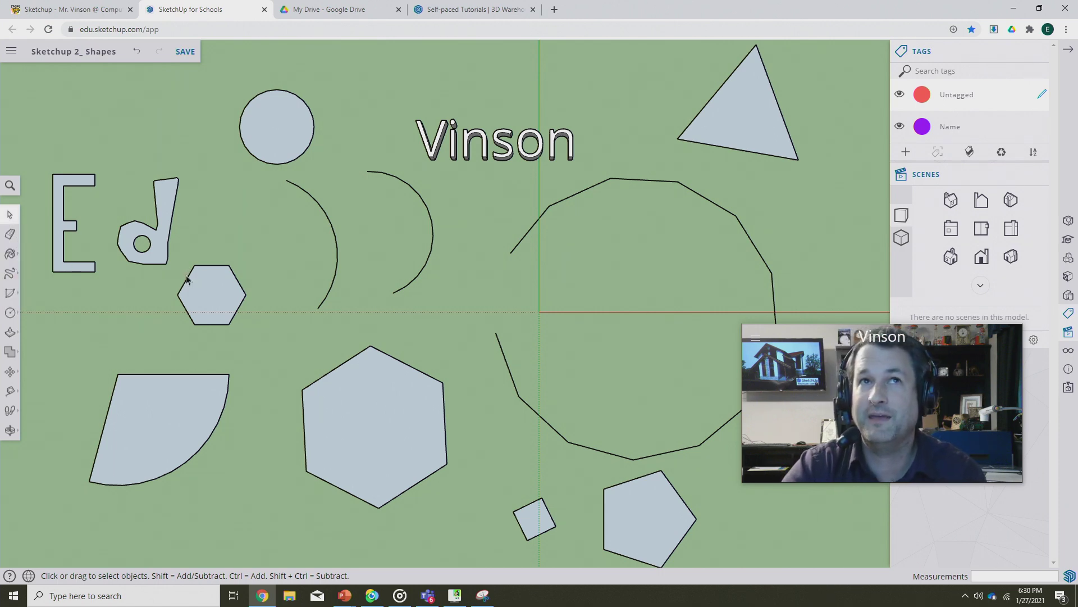
left_click_drag(143, 245, 44, 156)
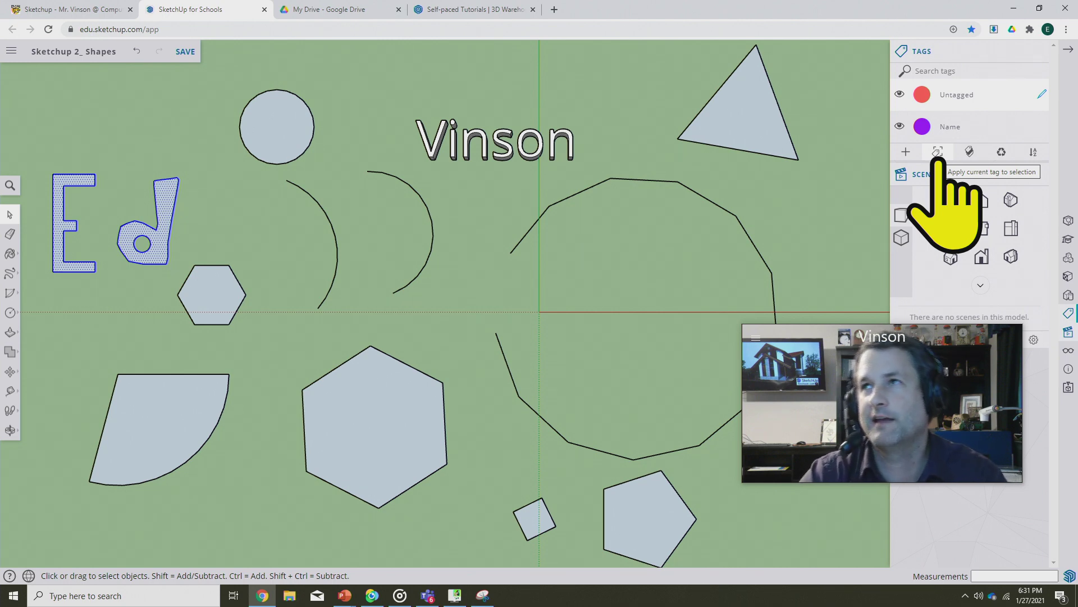
double_click(945, 126)
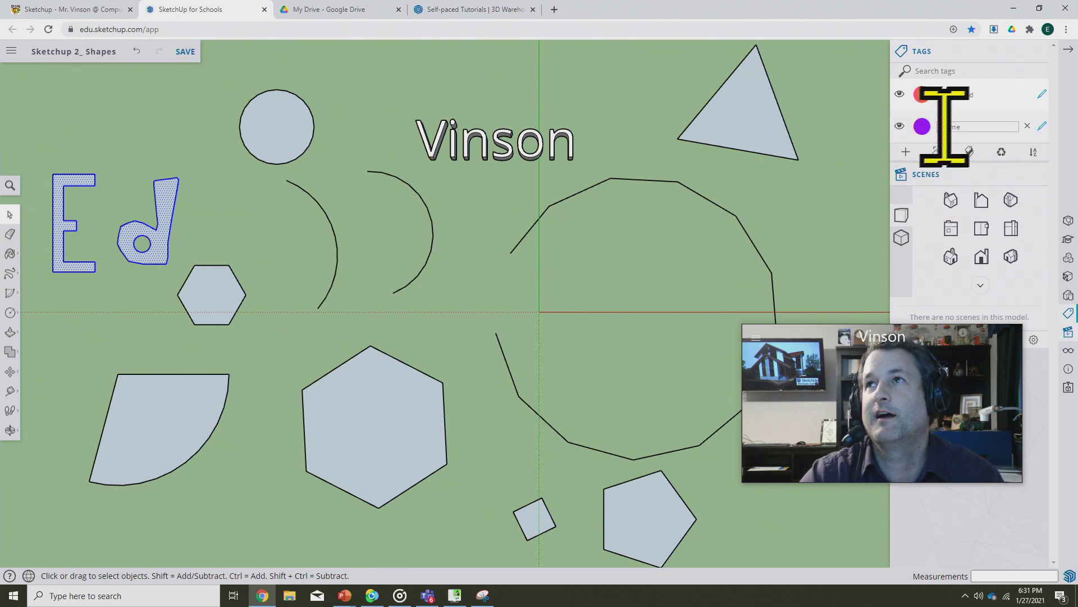
left_click(920, 115)
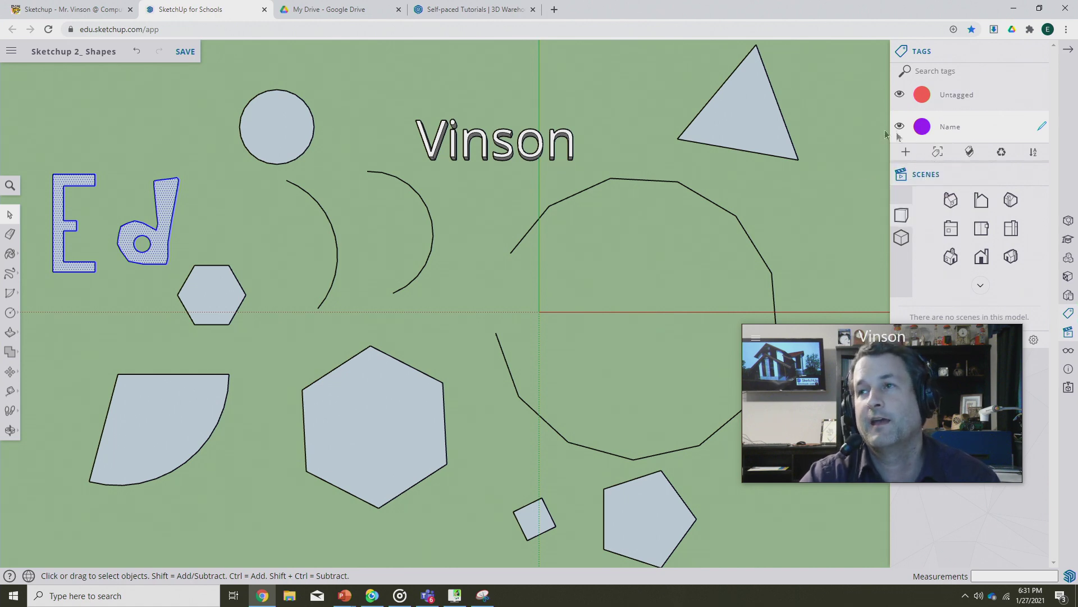
left_click(900, 94)
left_click(900, 94)
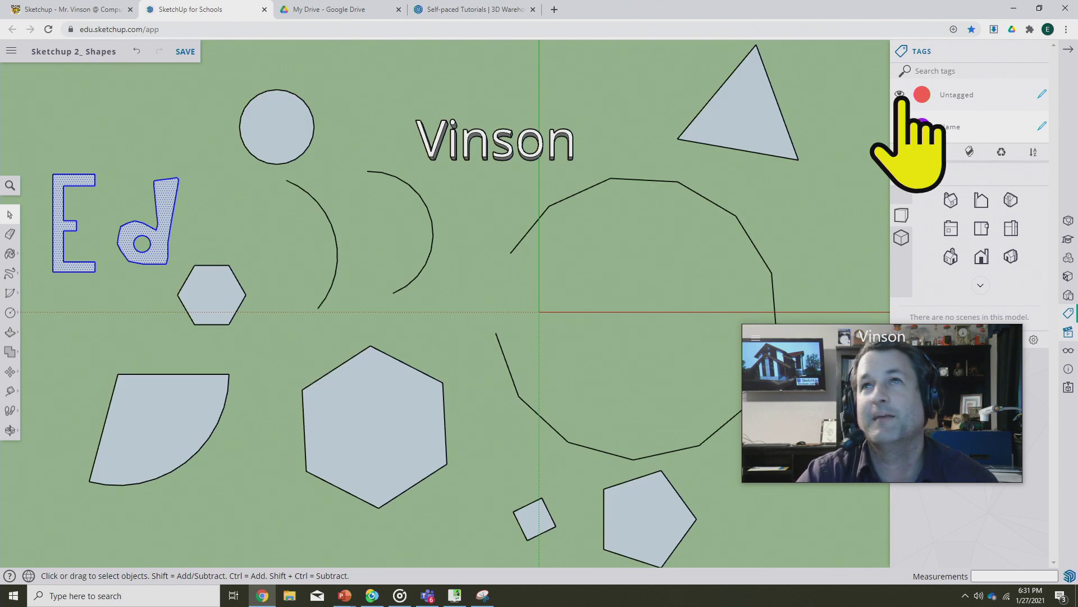
left_click(900, 94)
left_click(899, 95)
left_click(899, 94)
left_click(900, 94)
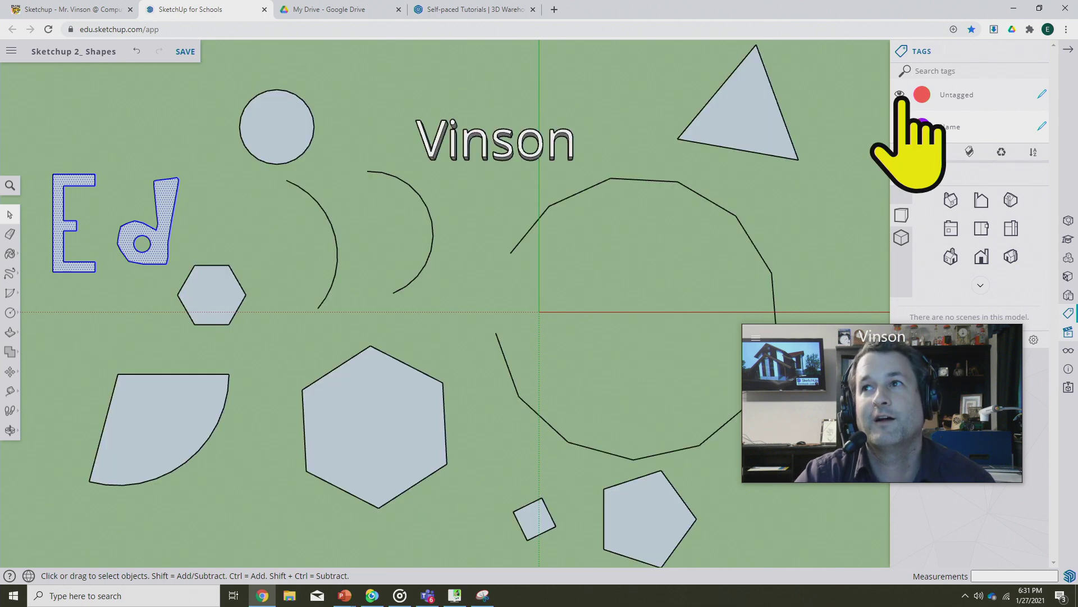
left_click(900, 94)
left_click(900, 95)
left_click(899, 94)
left_click(899, 94)
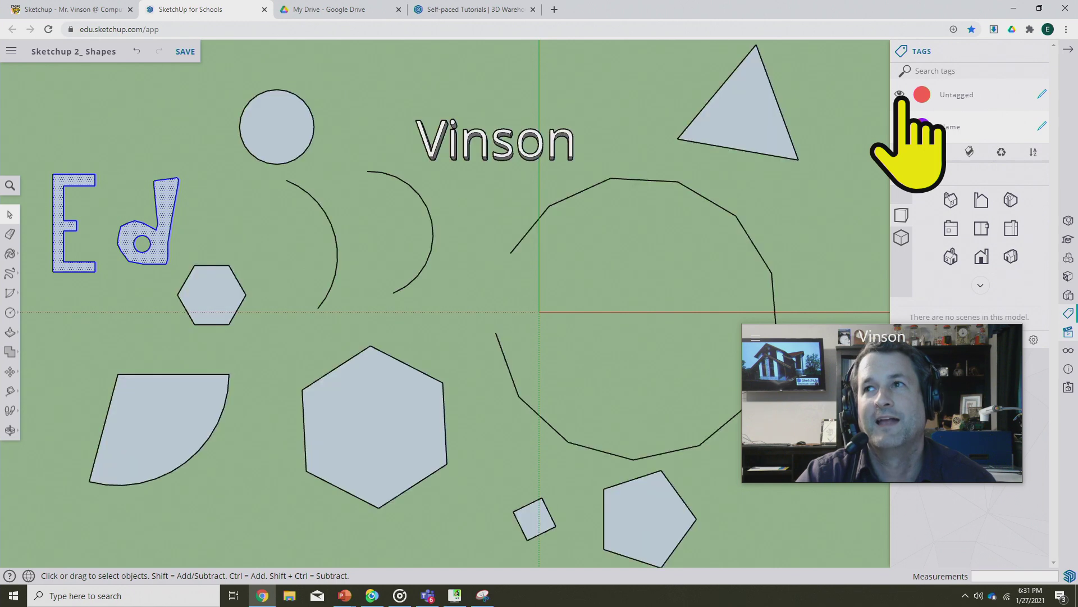
left_click(899, 95)
left_click(899, 95)
left_click(899, 95)
left_click(900, 95)
left_click(900, 94)
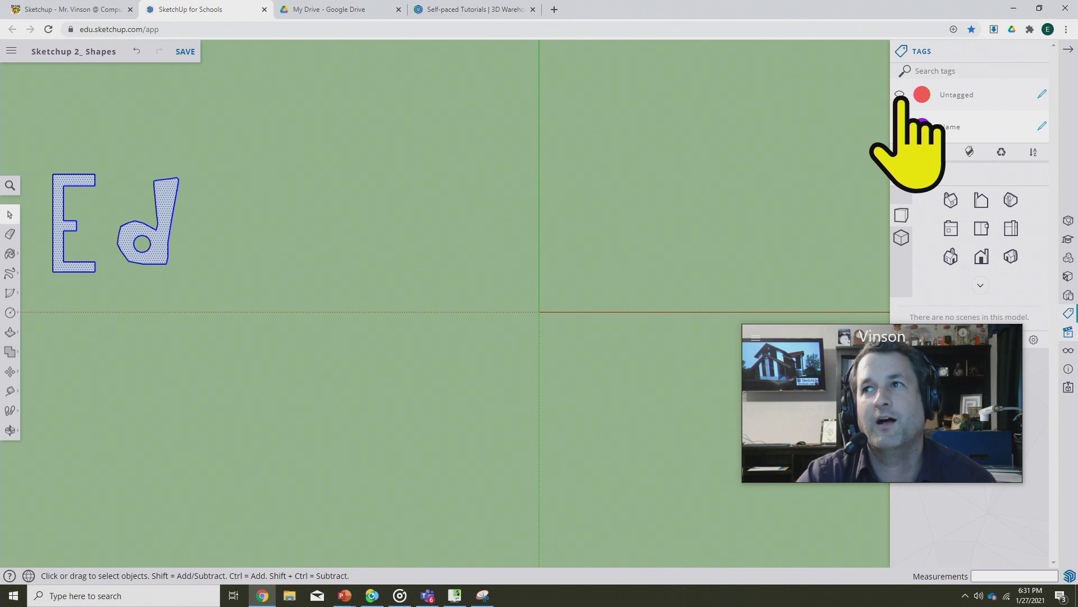
left_click(899, 95)
left_click(899, 95)
left_click(899, 95)
left_click(900, 94)
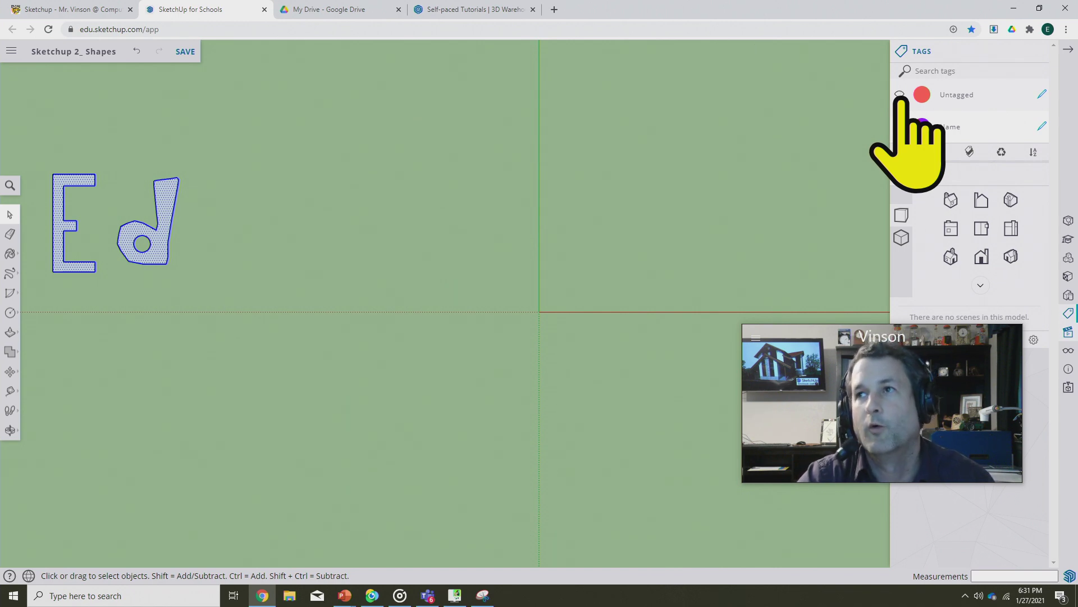
left_click(900, 94)
left_click(900, 94)
left_click(900, 94)
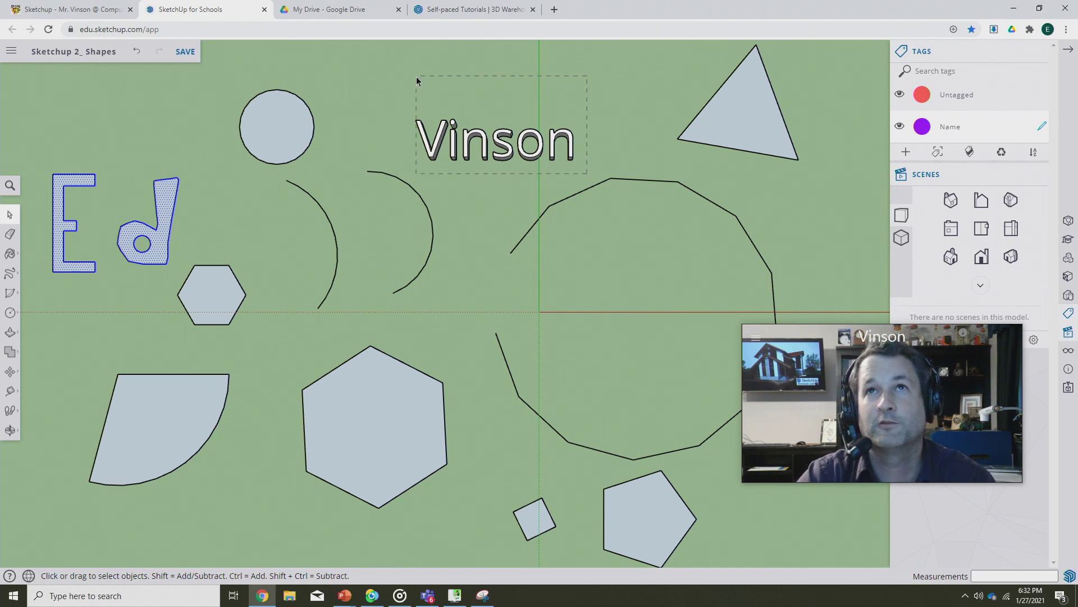
Step: Assign the 3D 'Vinson' text to the Name tag and hide all Untagged geometry
left_click_drag(412, 77, 412, 77)
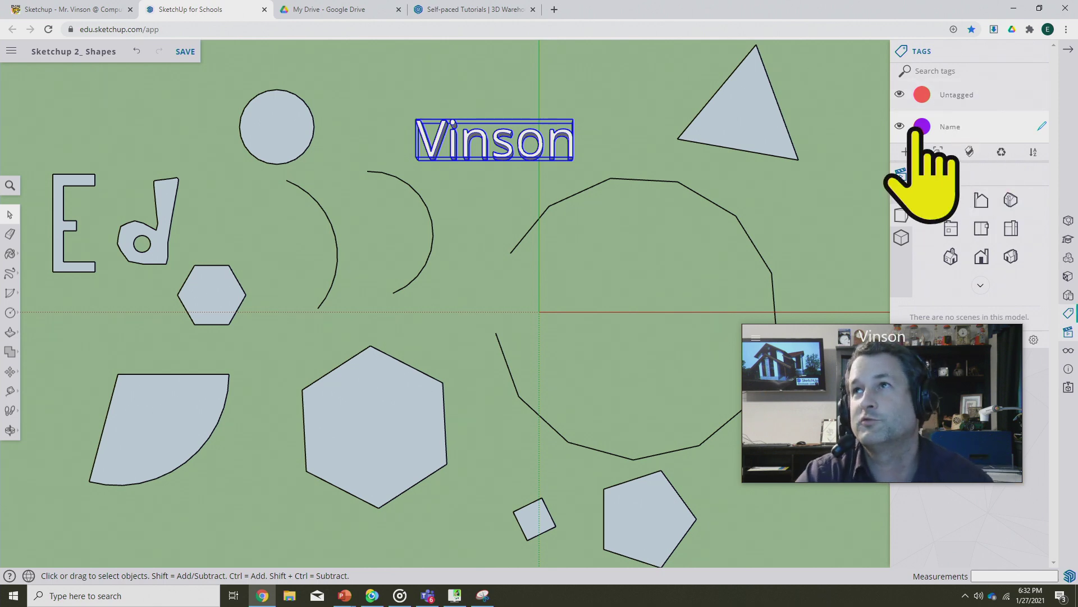
double_click(1021, 128)
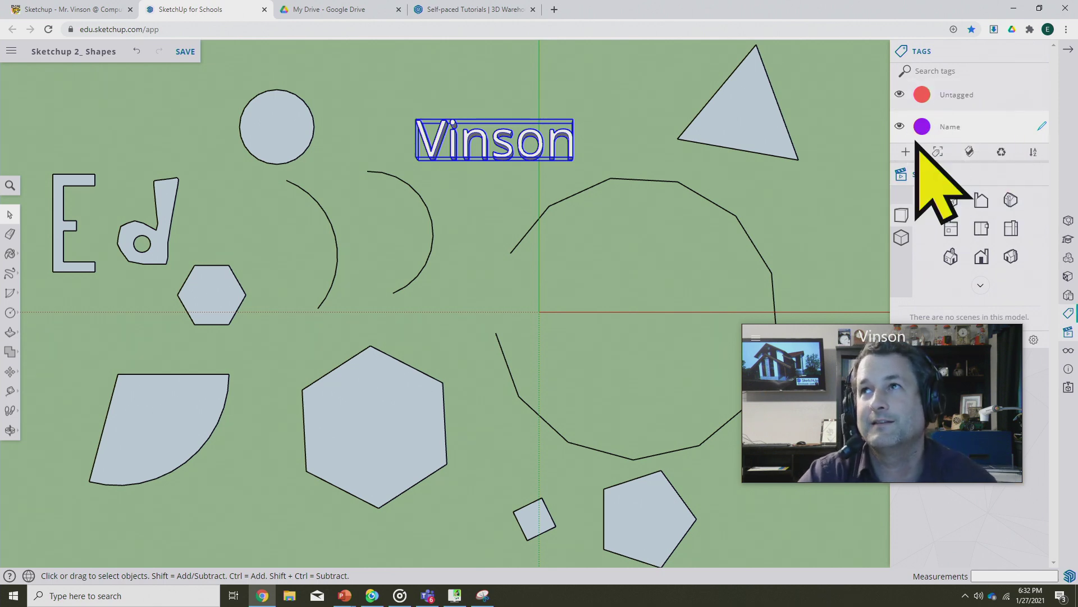
left_click(937, 153)
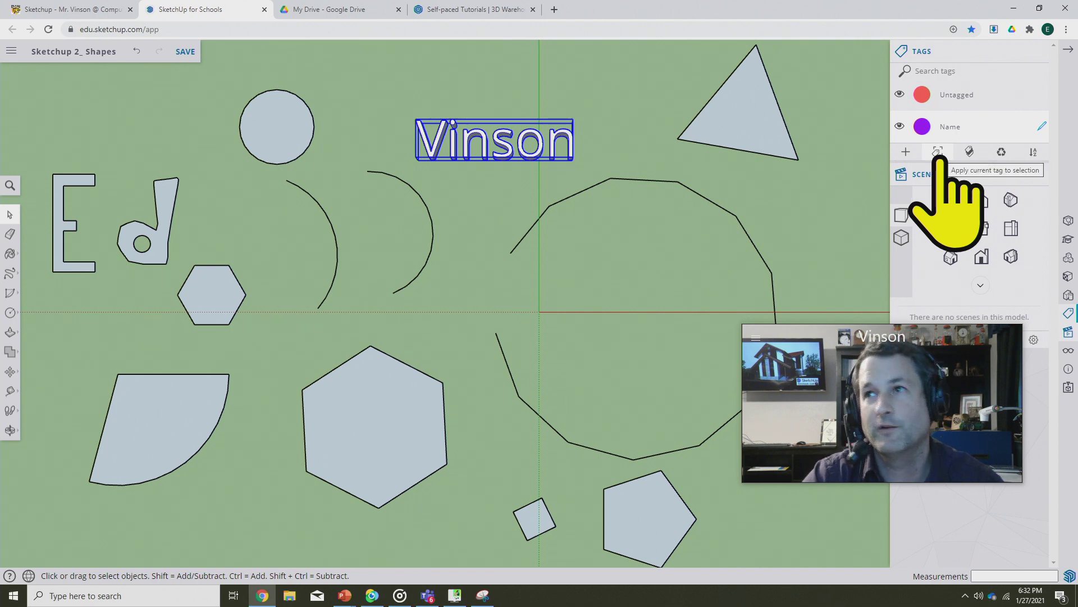
left_click(938, 153)
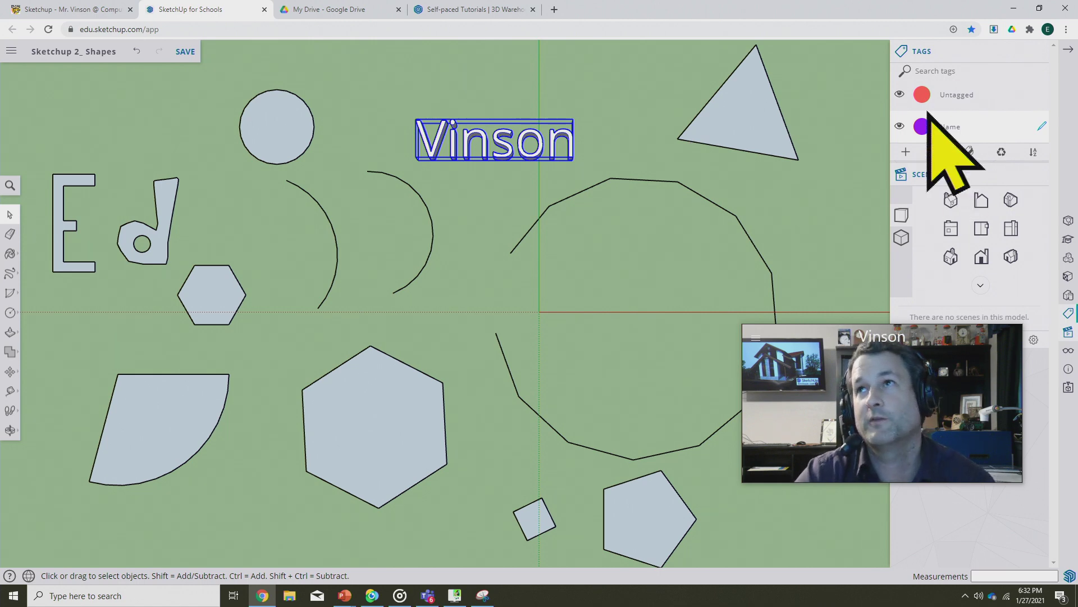
left_click(899, 94)
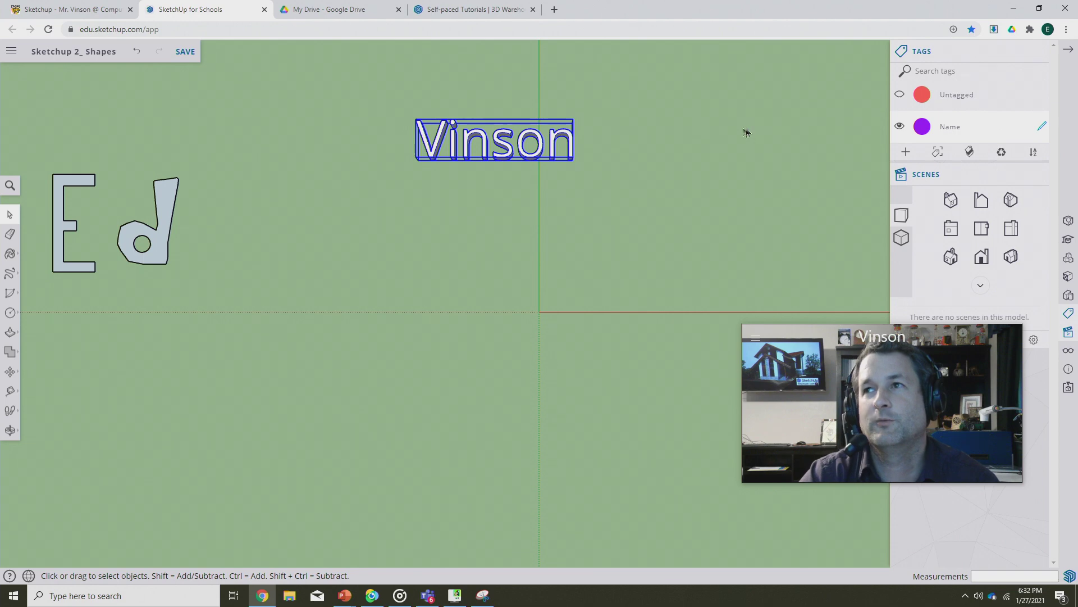
left_click(90, 53)
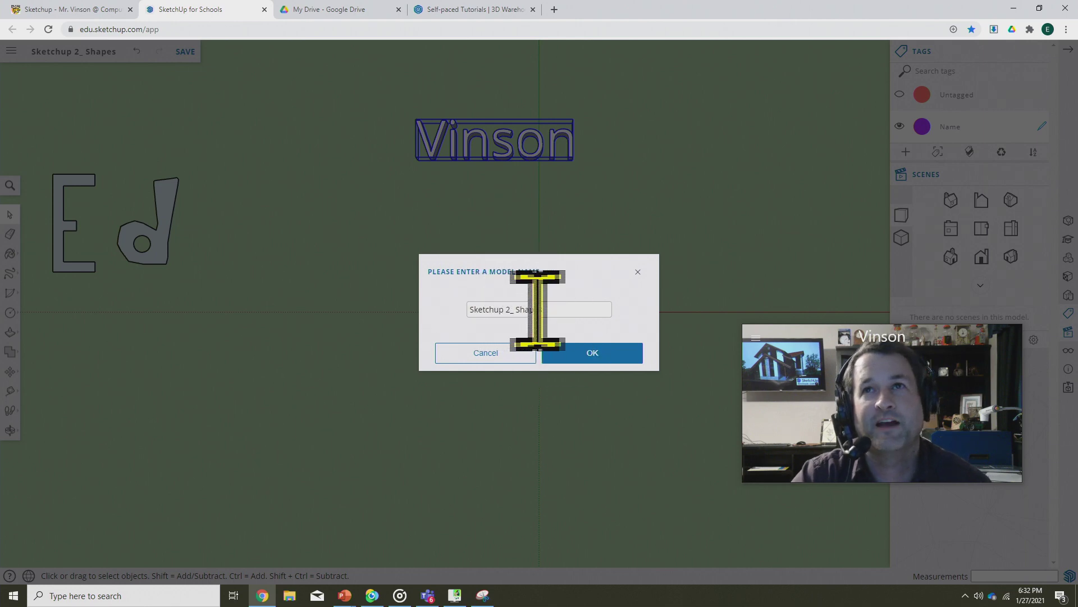
Step: Save a copy of the model as 'Sketchup 3: Tags' in the Google Drive Sketchup folder
left_click(638, 271)
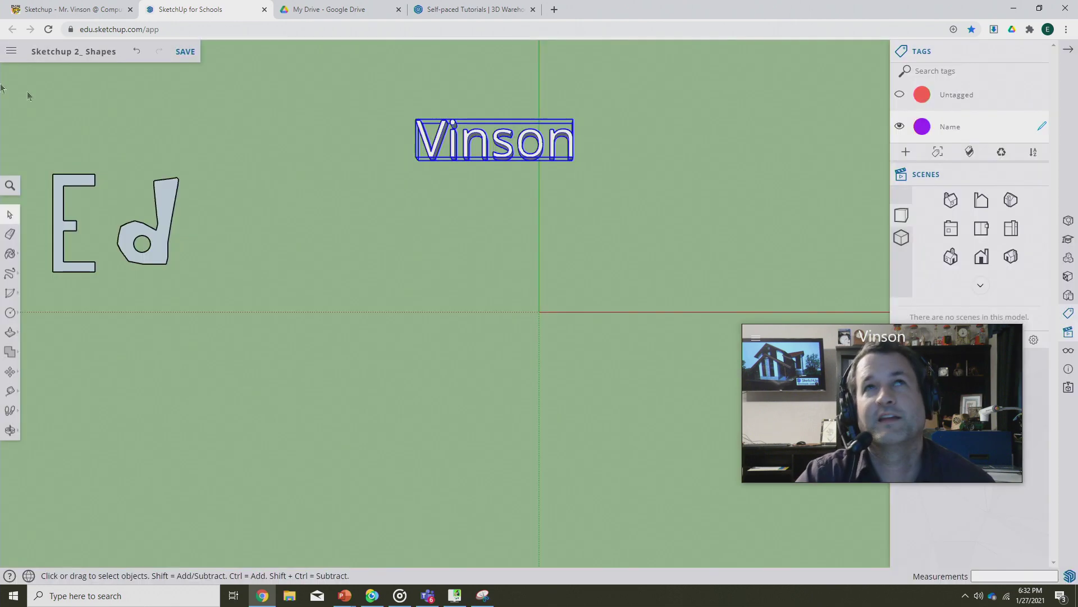
left_click(11, 51)
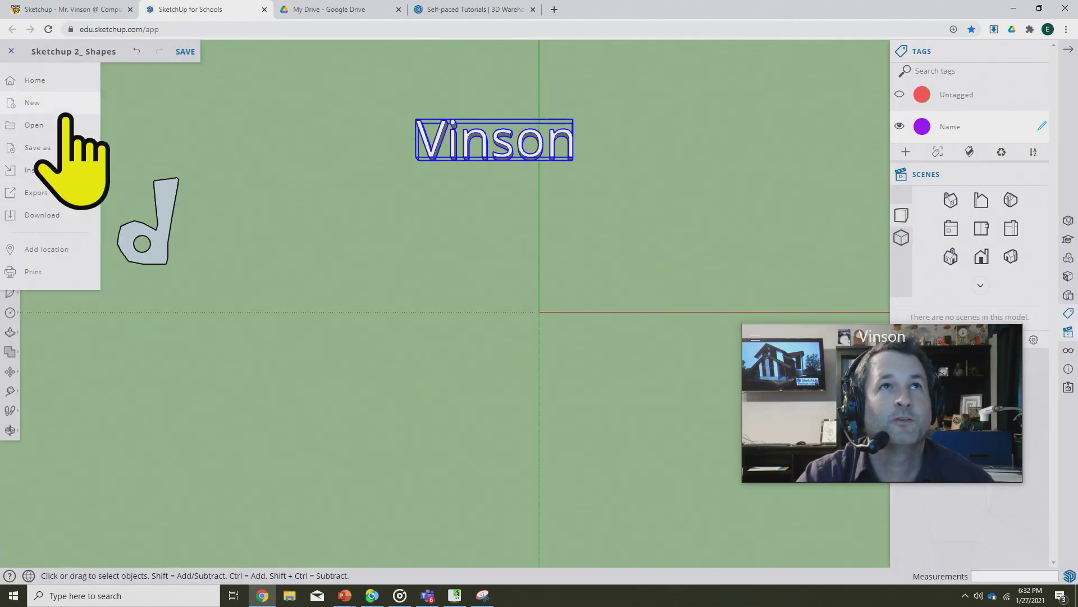
left_click(65, 148)
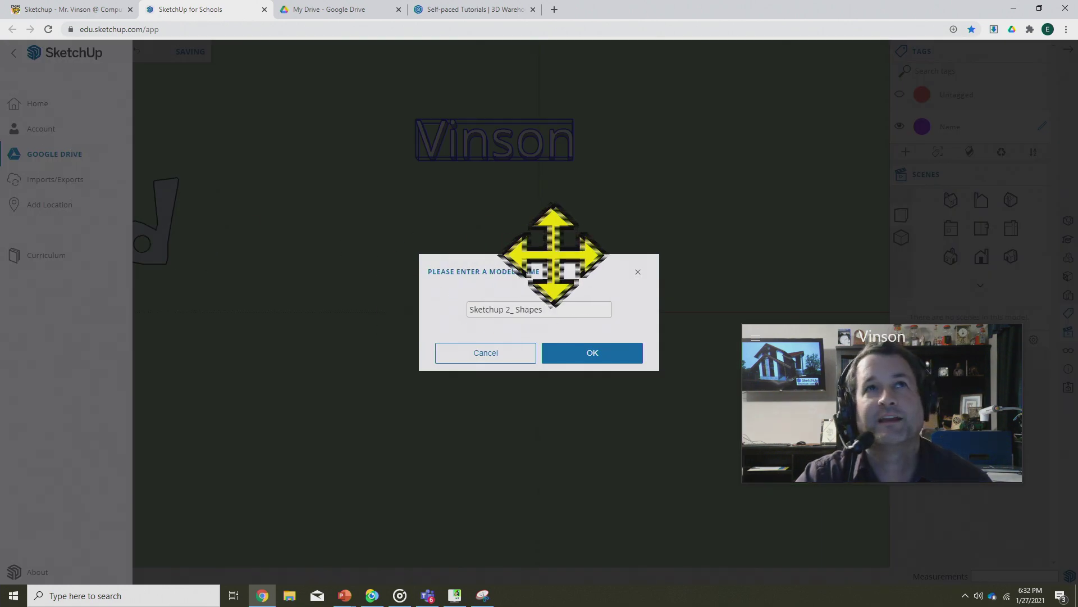
left_click(639, 271)
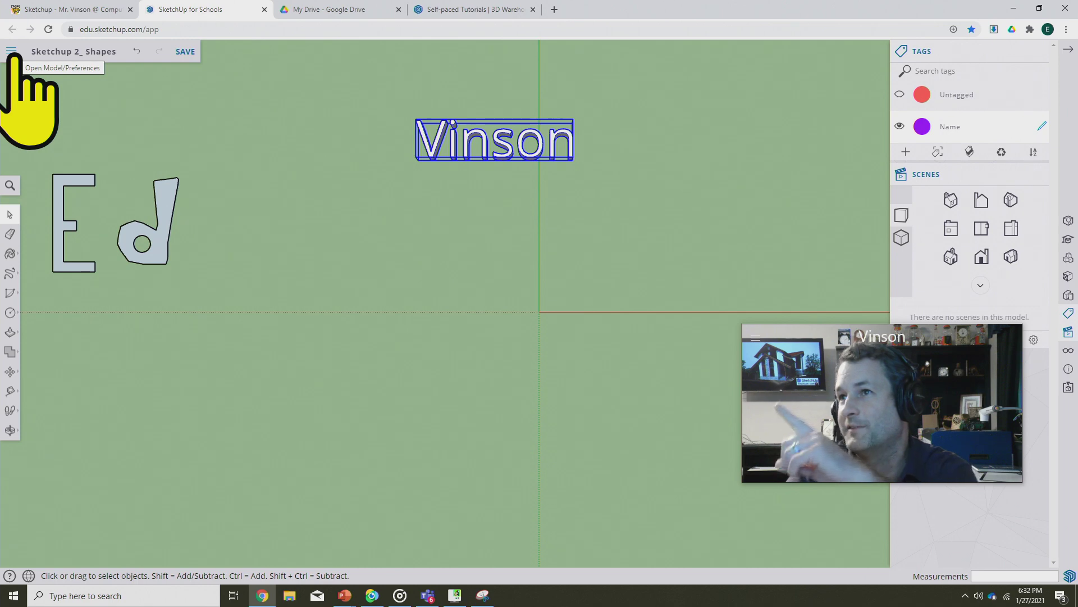
left_click(11, 51)
left_click(22, 151)
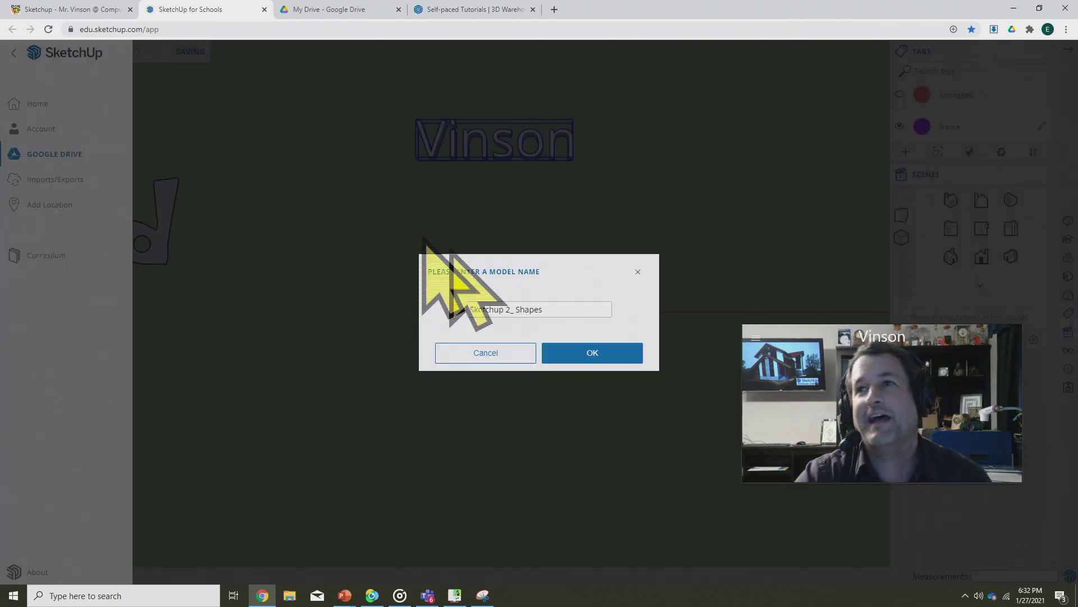
left_click_drag(559, 308, 505, 309)
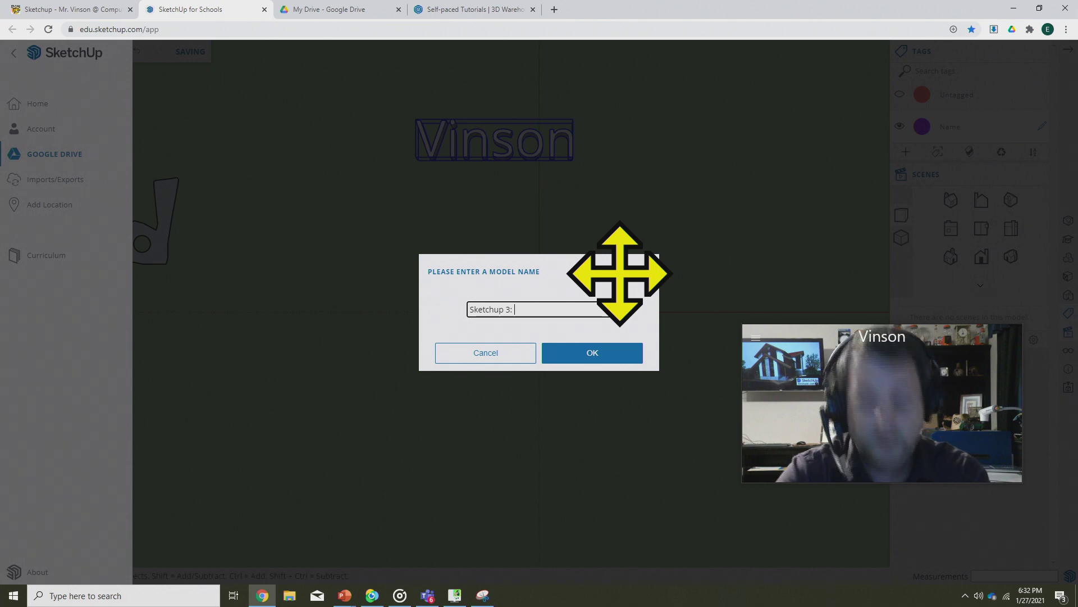
type("3: Tags")
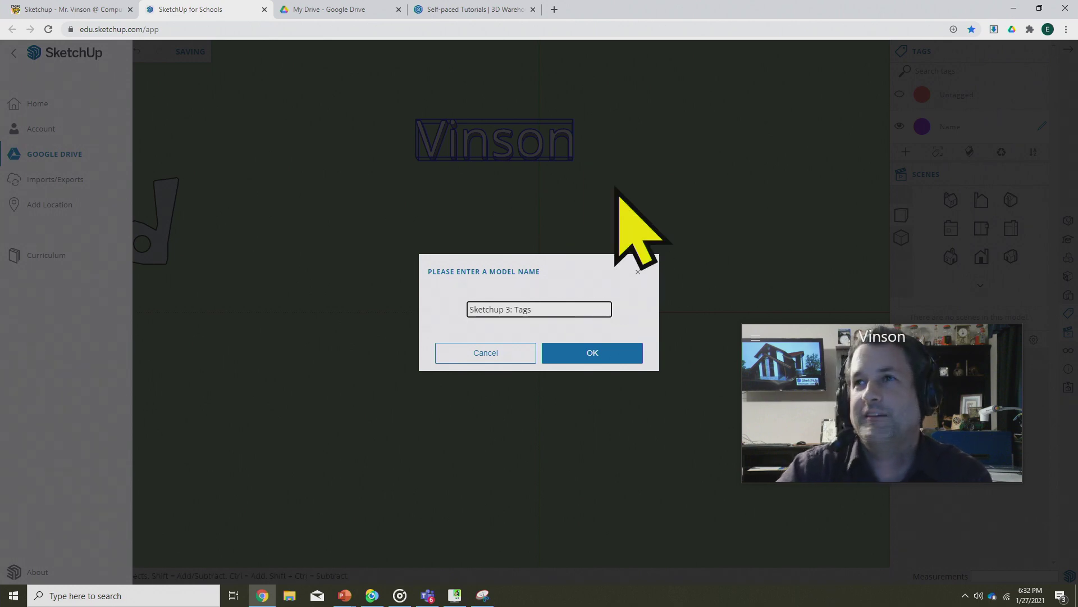
left_click(592, 353)
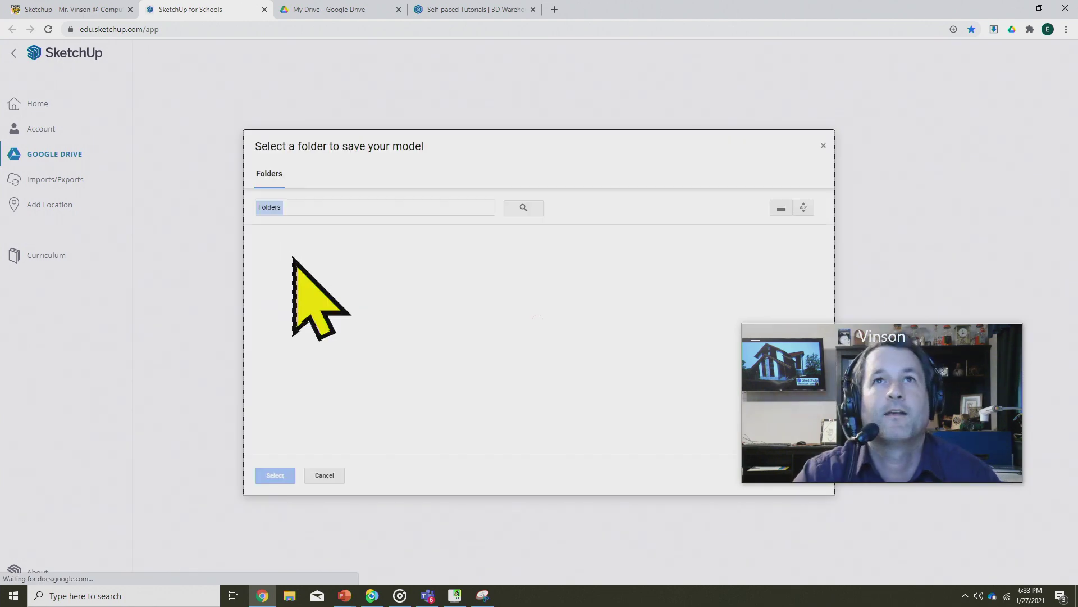
left_click(316, 271)
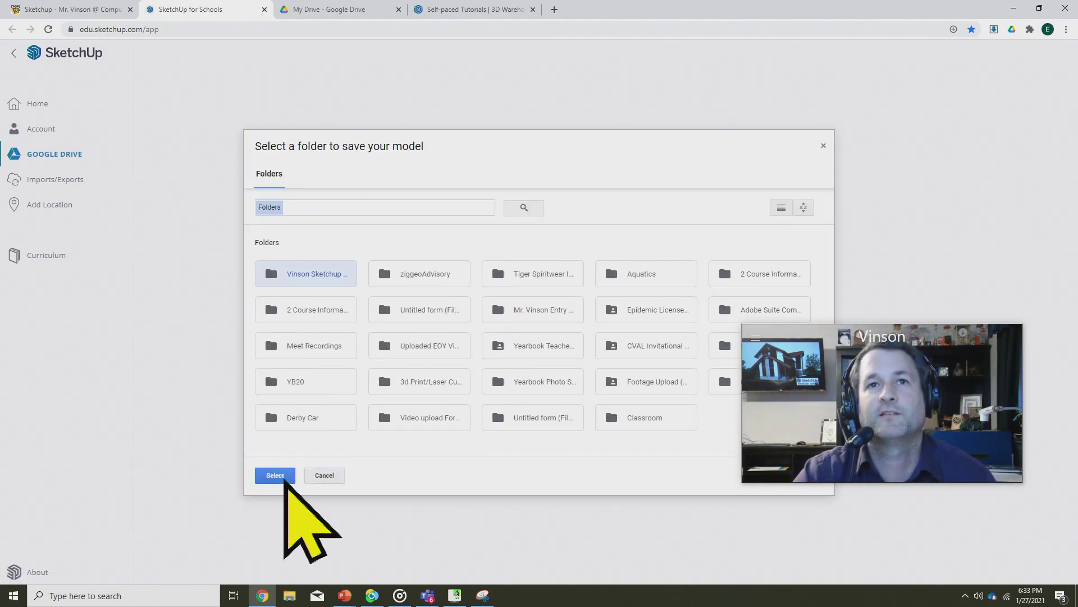
left_click(284, 477)
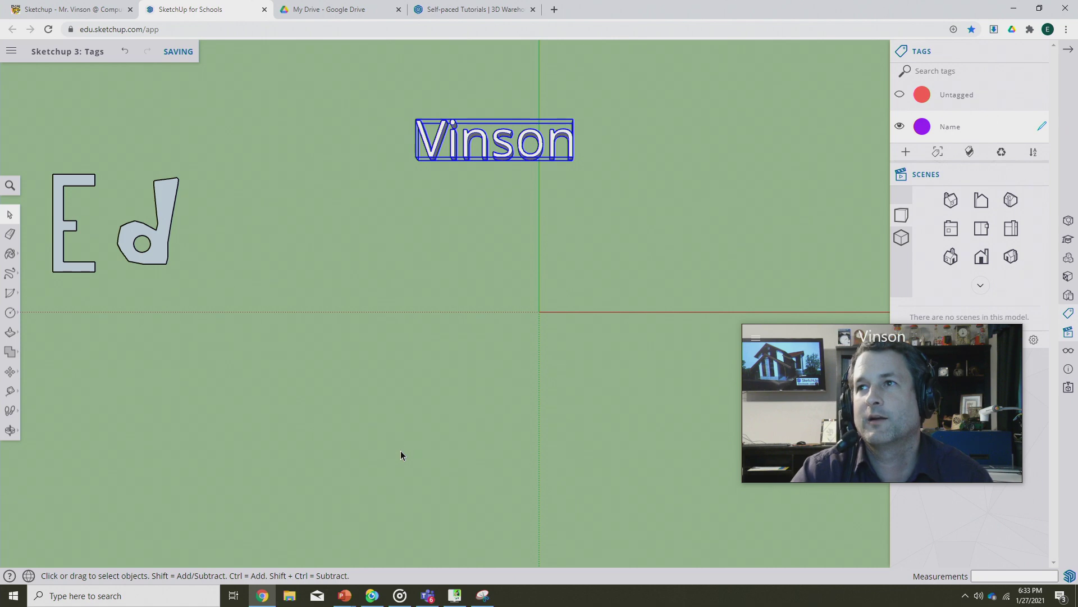
Step: Take a new full-screen snip of the name-only 'Sketchup 3: Tags' model and look it over
left_click(484, 595)
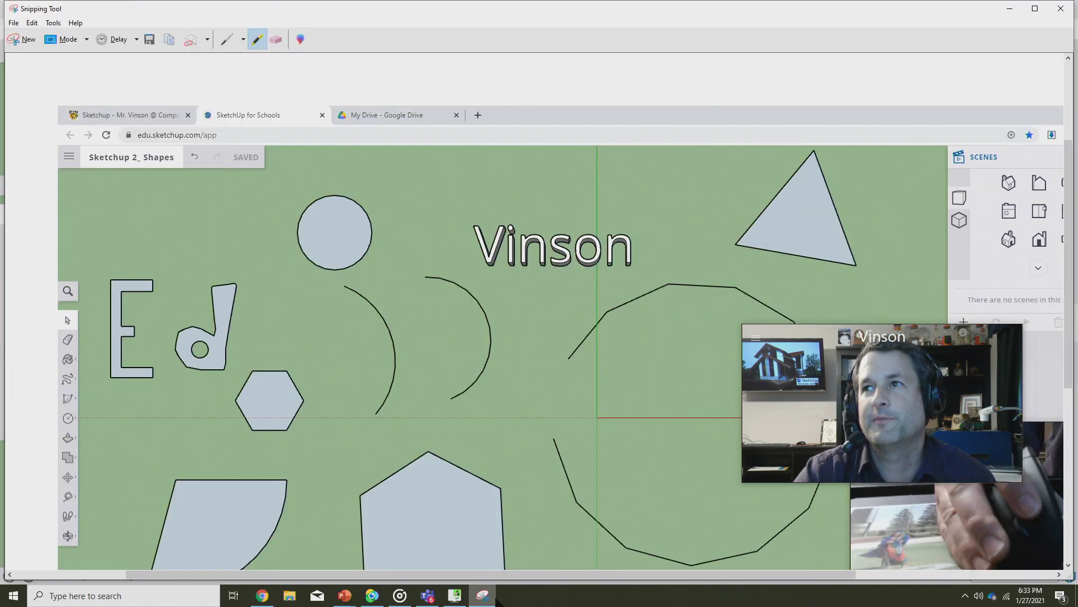
left_click(27, 40)
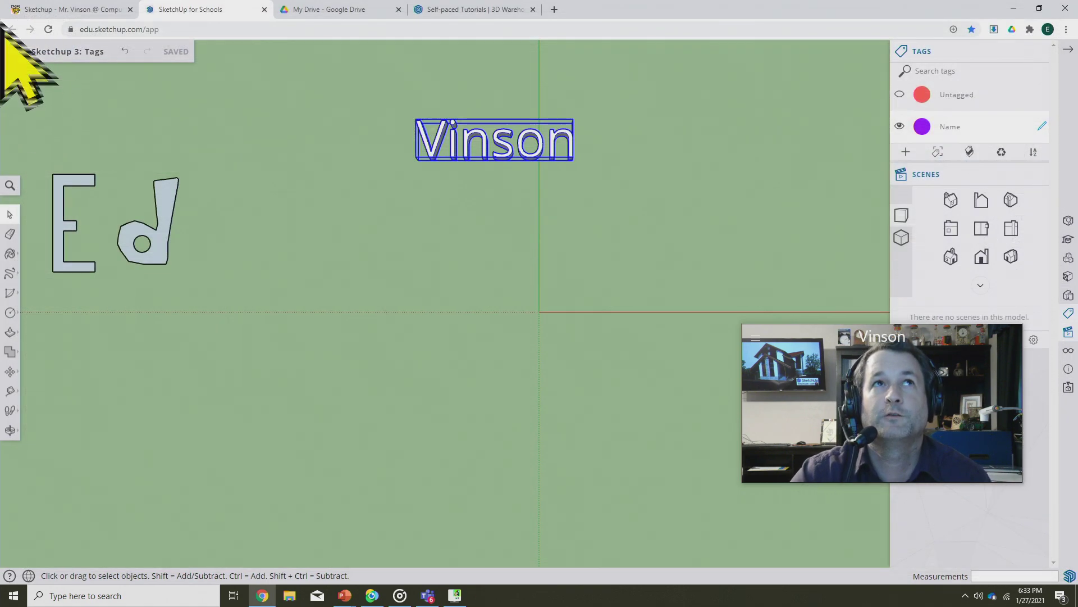
left_click_drag(27, 7, 1070, 598)
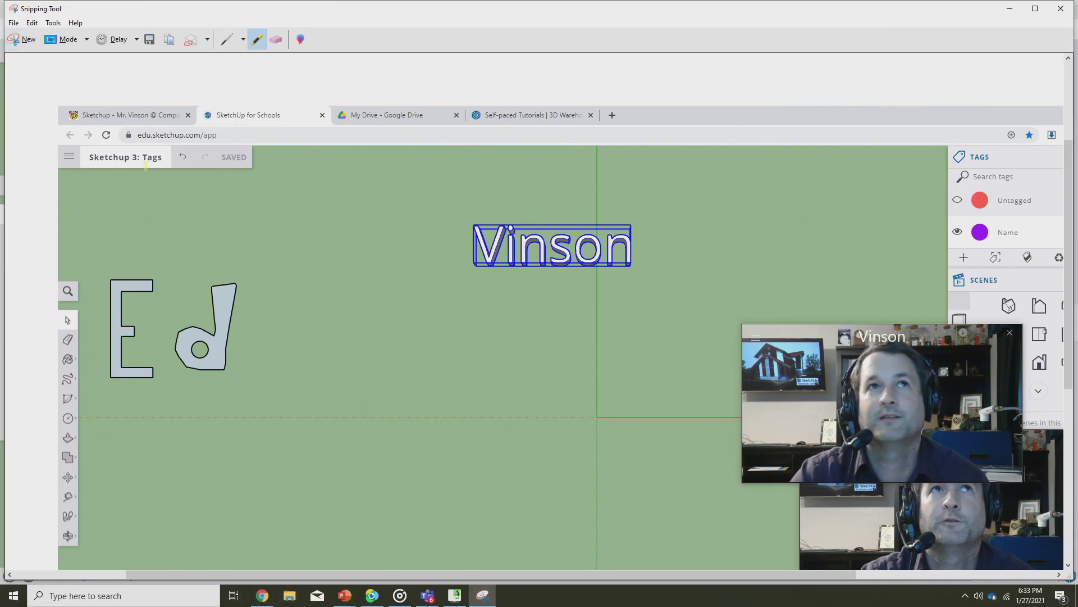
scroll(691, 343, "down", 1)
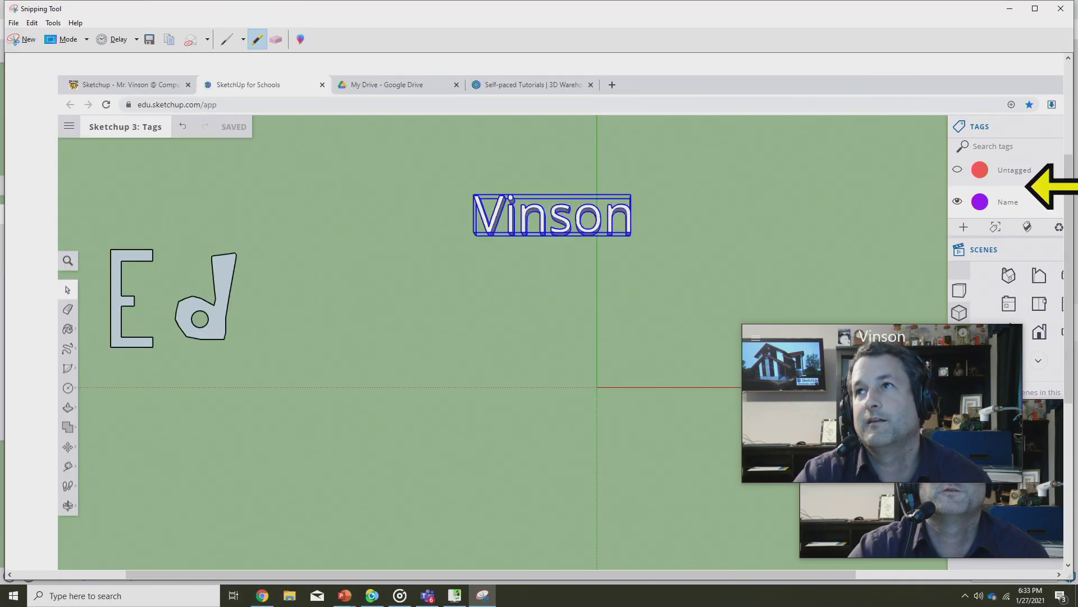
scroll(869, 258, "down", 2)
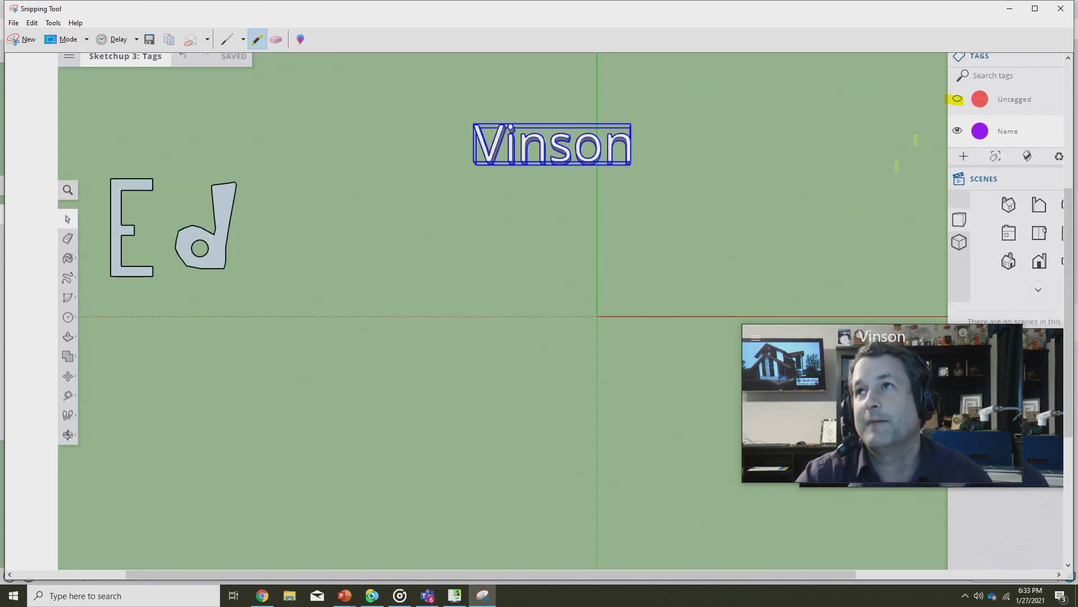
scroll(799, 292, "down", 3)
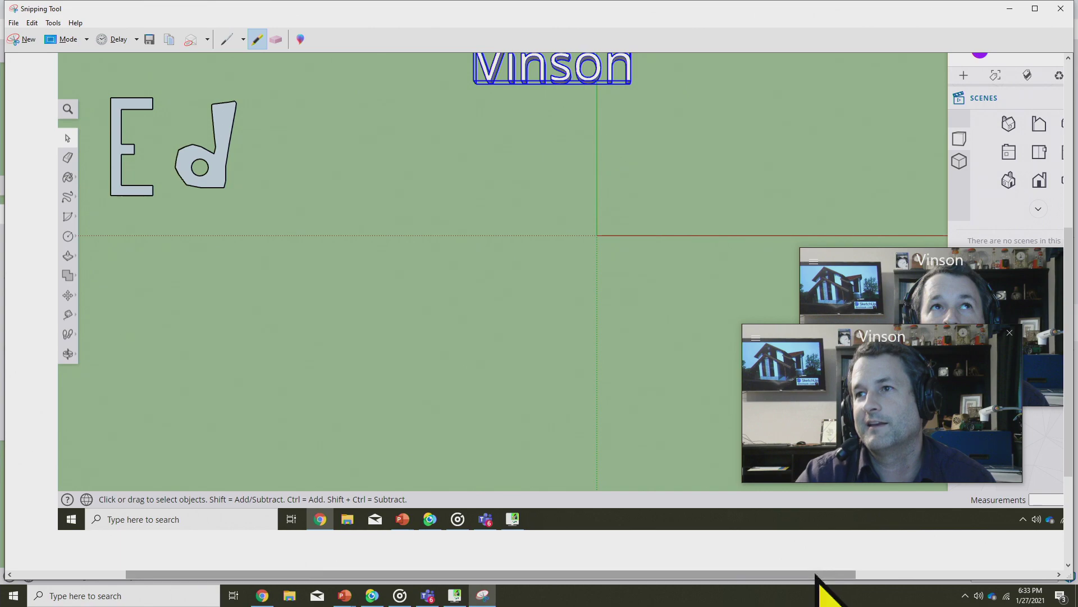
scroll(831, 574, "right", 6)
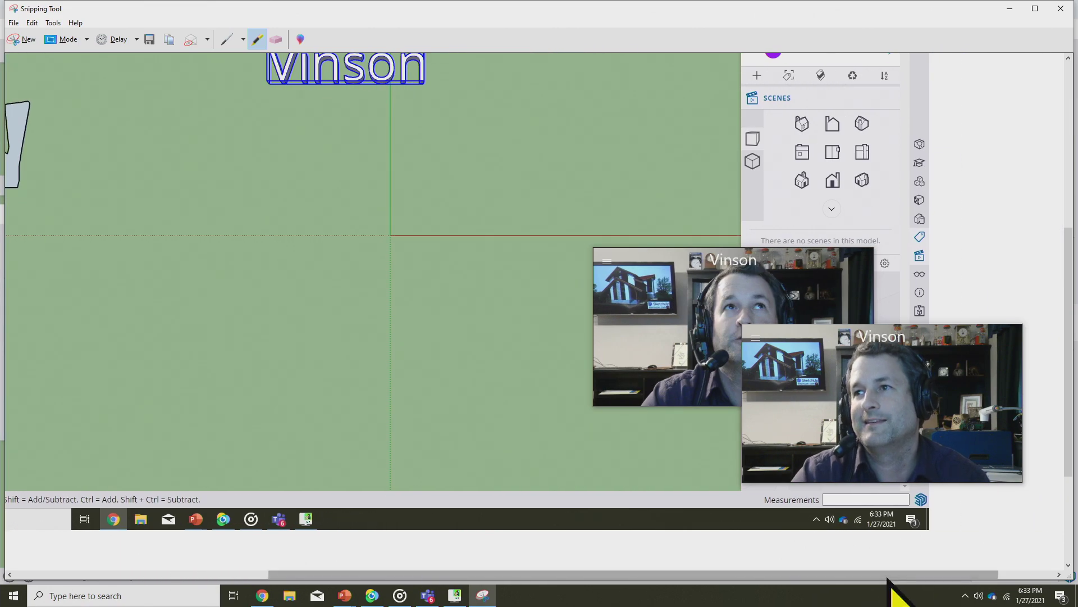
left_click_drag(897, 576, 614, 578)
scroll(523, 348, "up", 4)
scroll(539, 343, "up", 3)
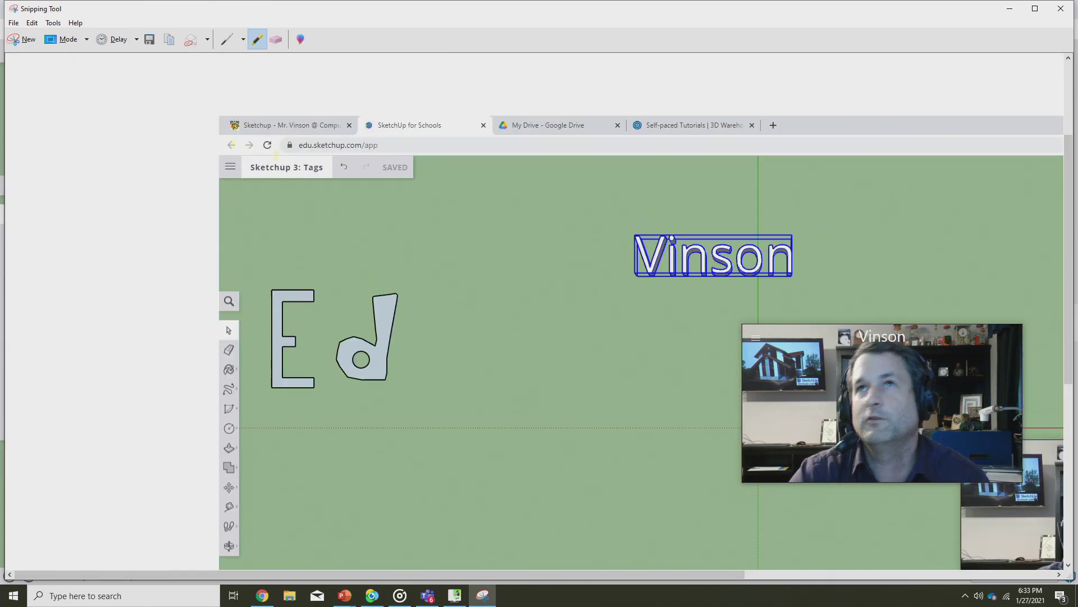
Step: Save the snip as a JPEG named '3 Tags'
left_click(13, 23)
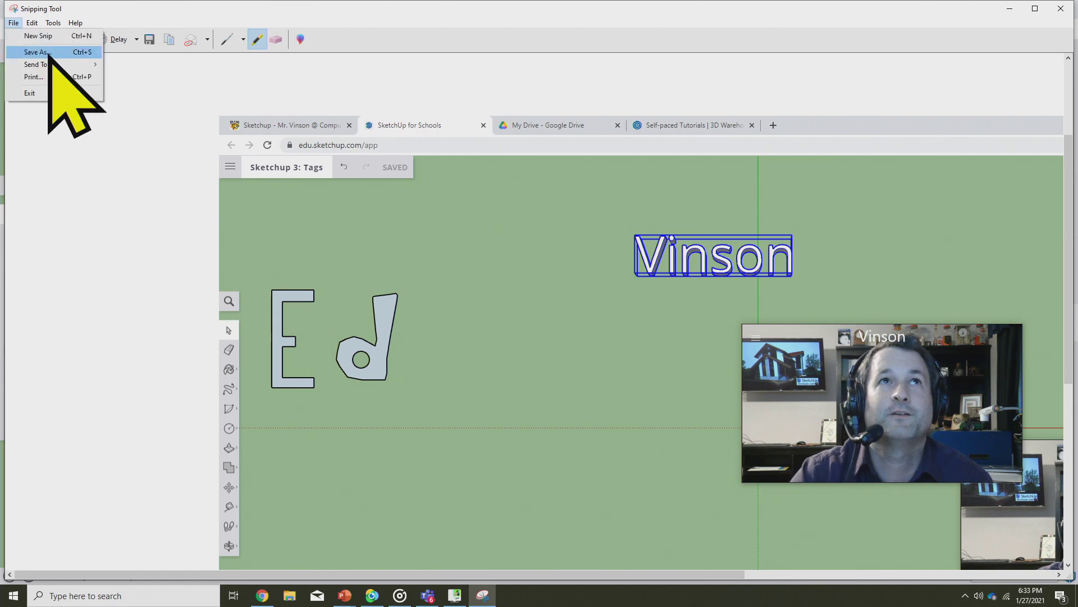
left_click(38, 52)
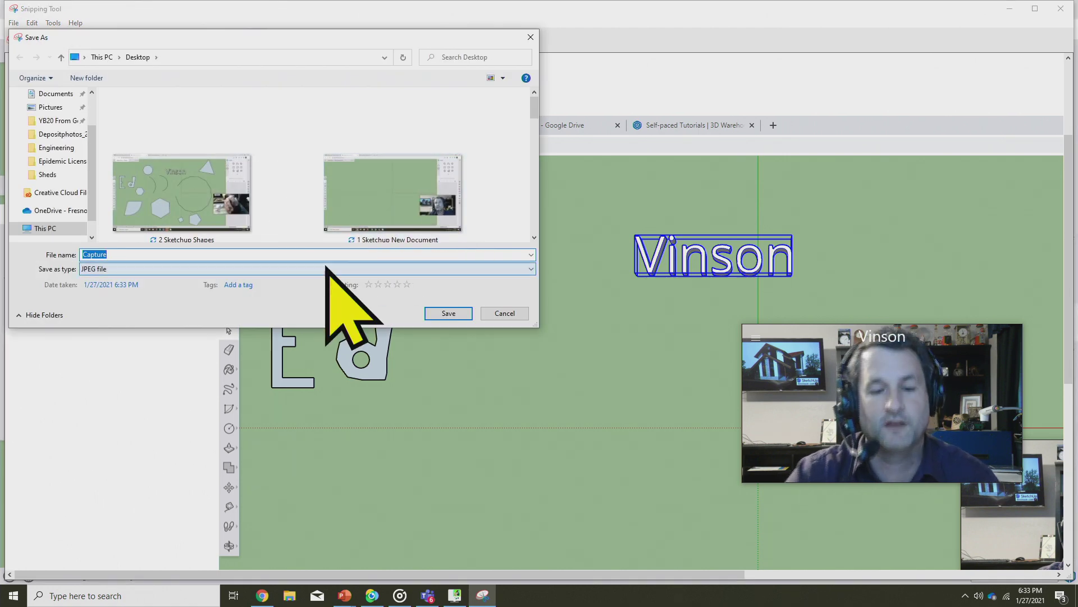
type("3: T")
type("ags")
key("Return")
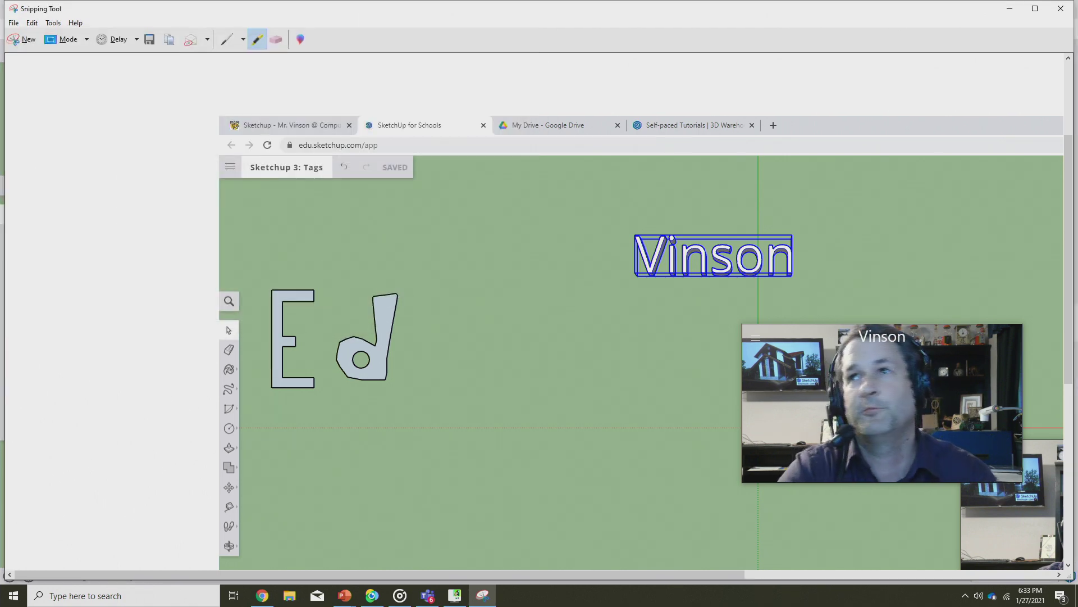
left_click(428, 595)
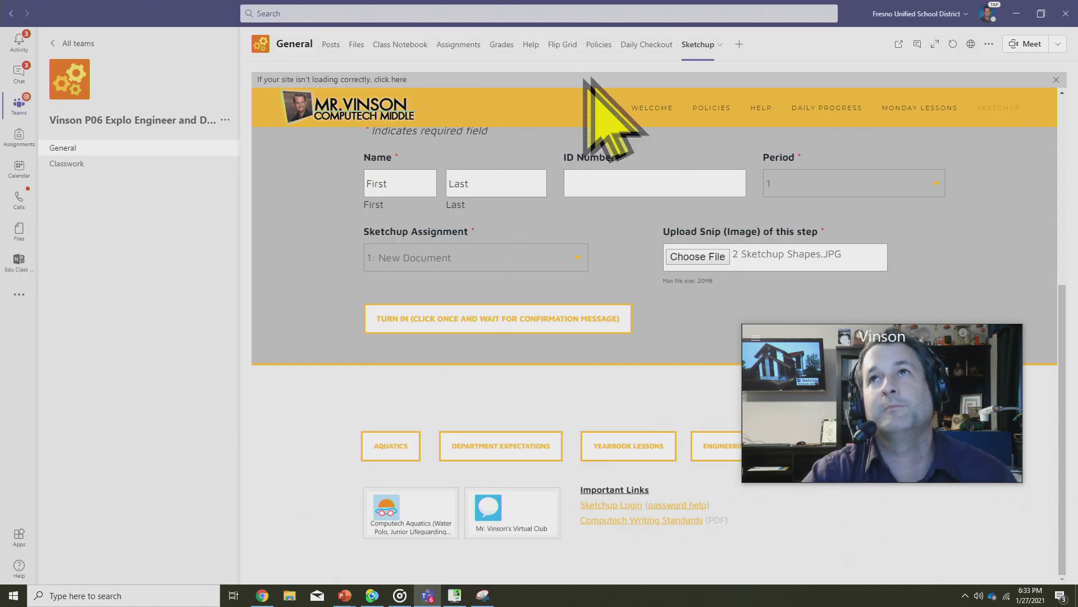
Step: Open the Sketchup Project Submissions form and choose assignment '3: Stay Organized with Tags'
left_click(691, 44)
left_click(709, 48)
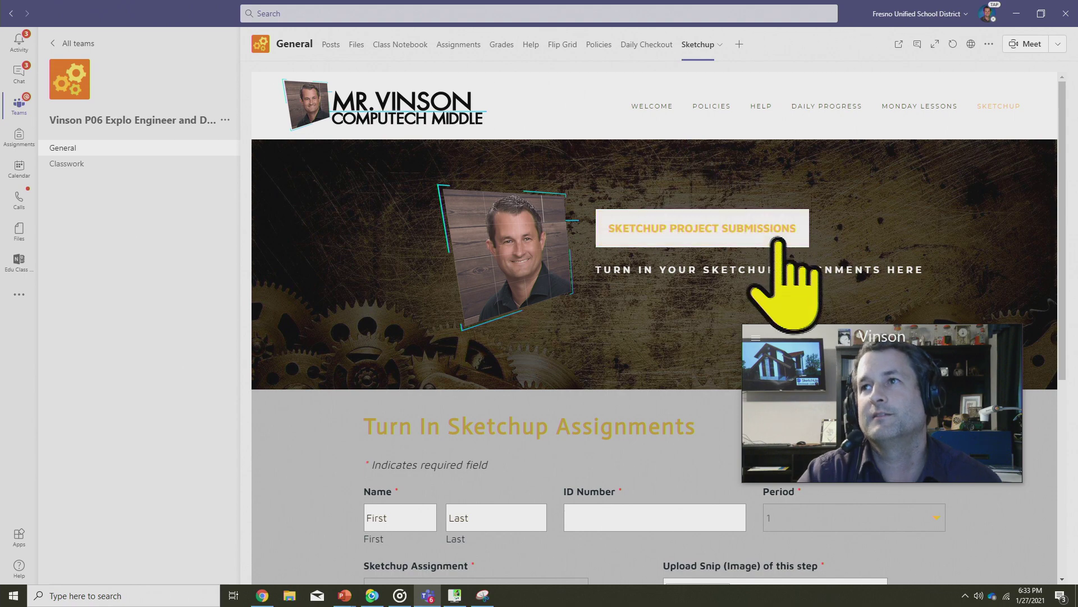
left_click(764, 236)
left_click(481, 352)
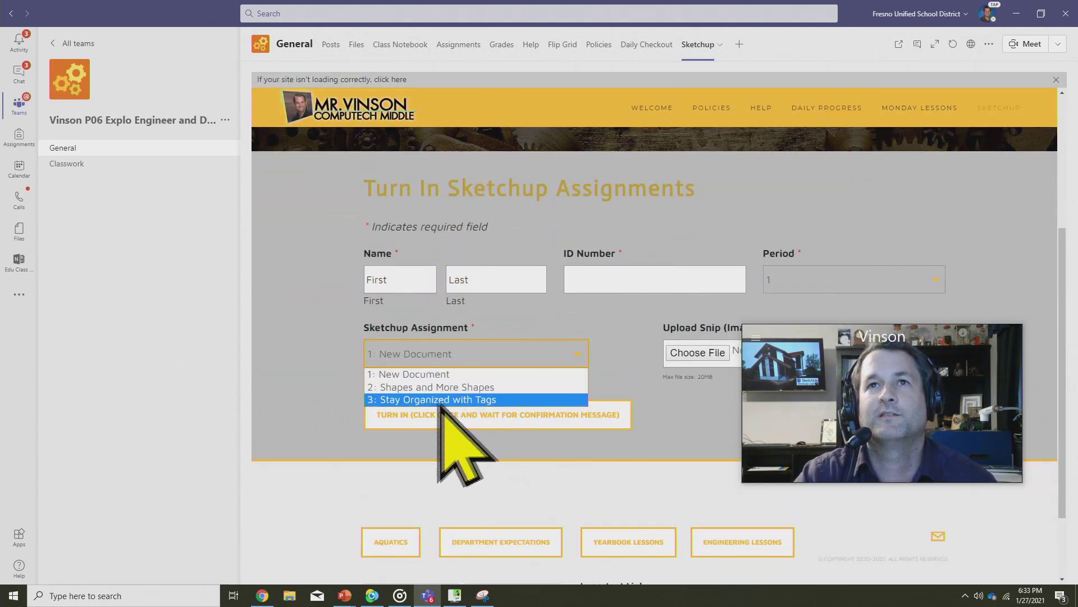
left_click(434, 400)
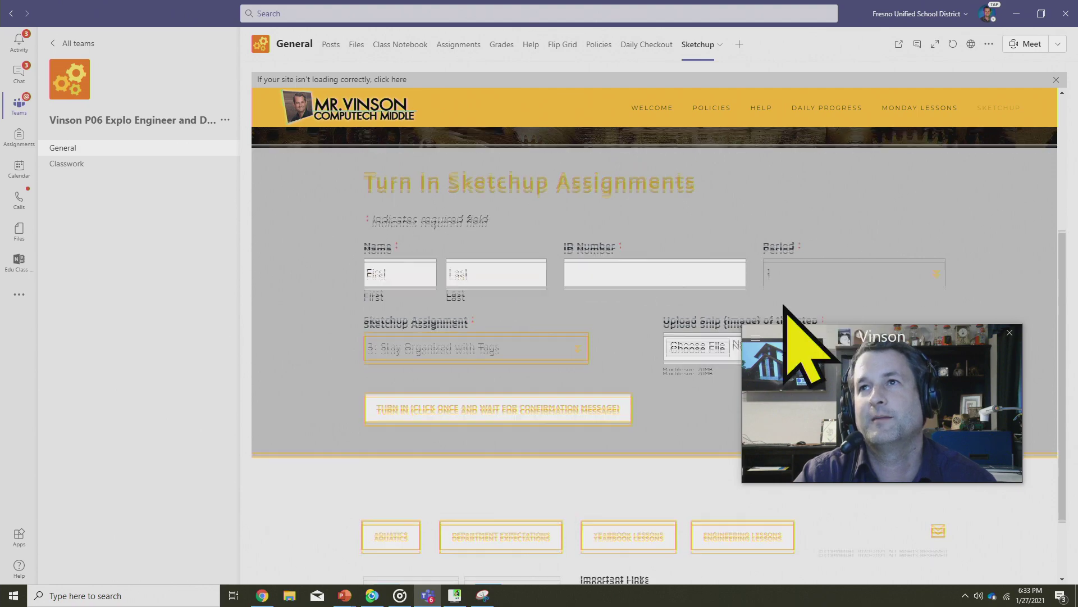
Step: Attach the '3 Tags.JPG' snip to the submission form
scroll(730, 303, "down", 2)
left_click(188, 177)
left_click(457, 284)
left_click(611, 181)
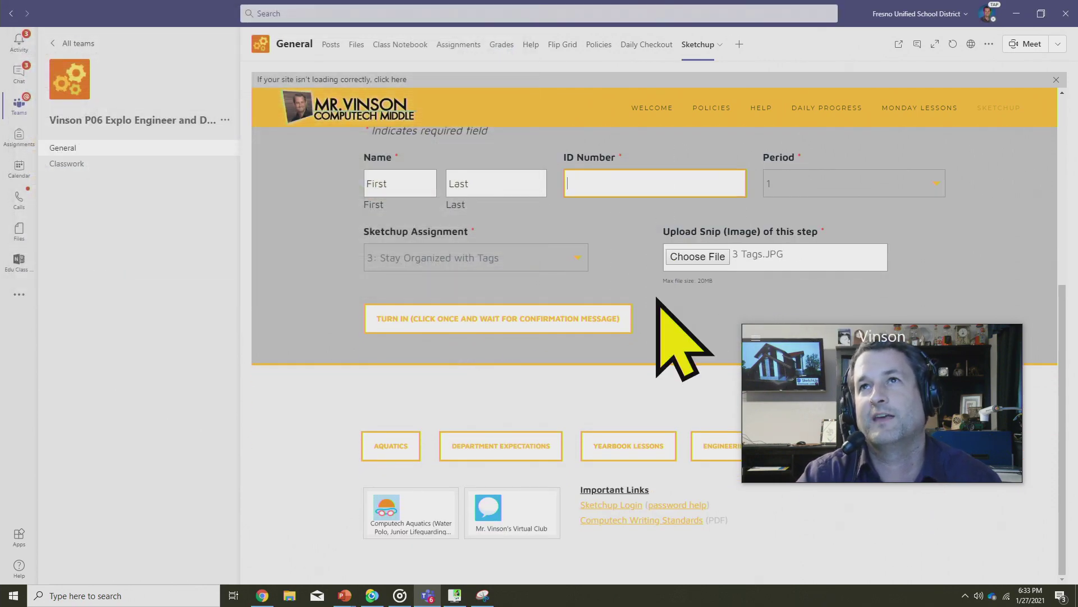
scroll(618, 292, "up", 5)
scroll(650, 366, "up", 2)
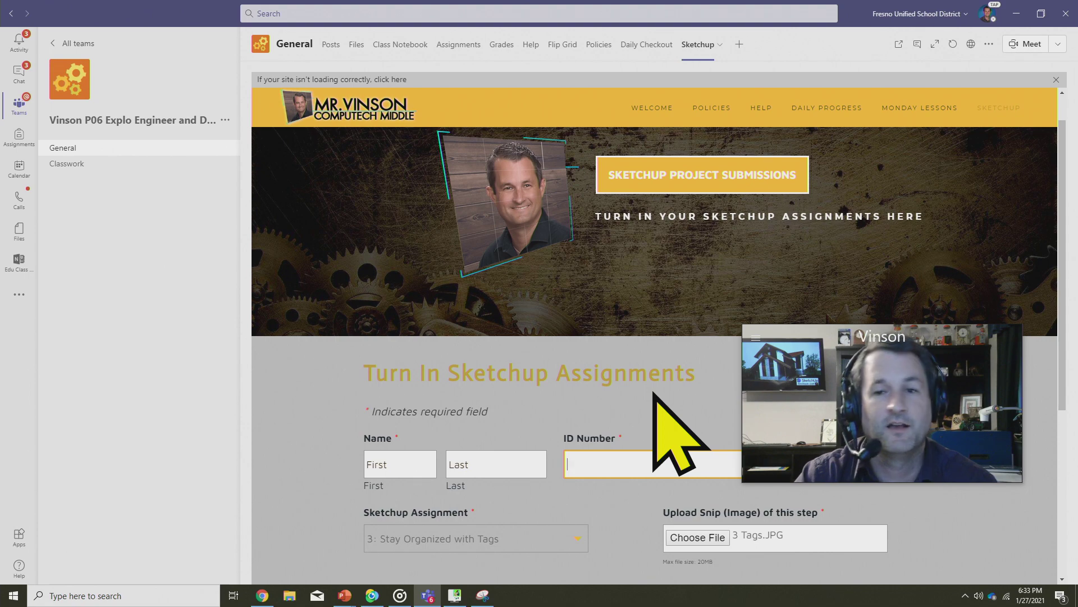
Step: Bring up ManyCam with the USB 2.0 Camera feed under Preset 1
left_click(395, 593)
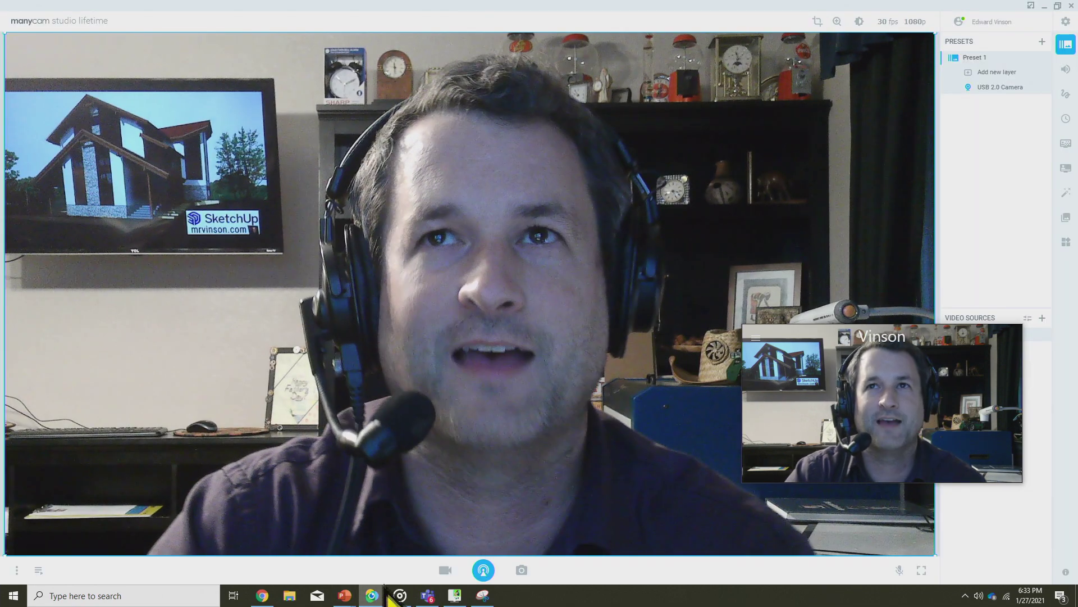